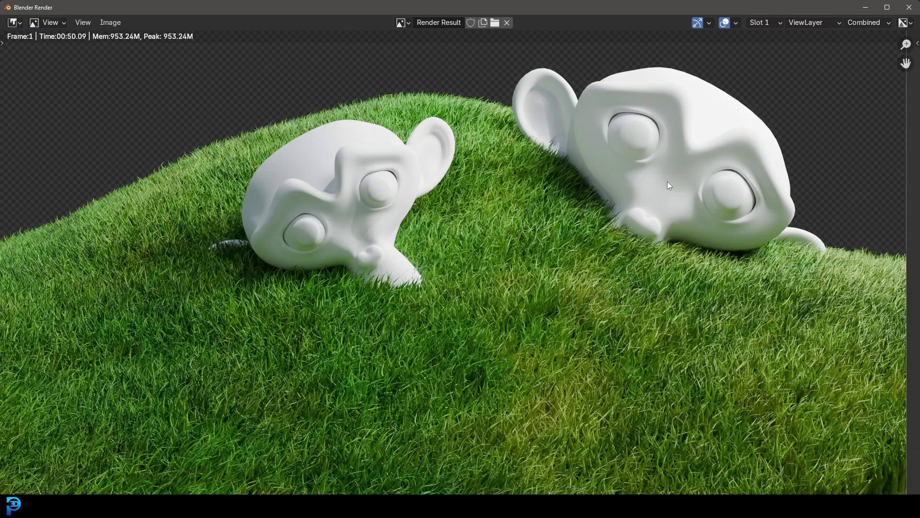
Scroll through the Pixabay page to look over the grass photo.
scroll(616, 272, down, 1)
scroll(613, 269, up, 1)
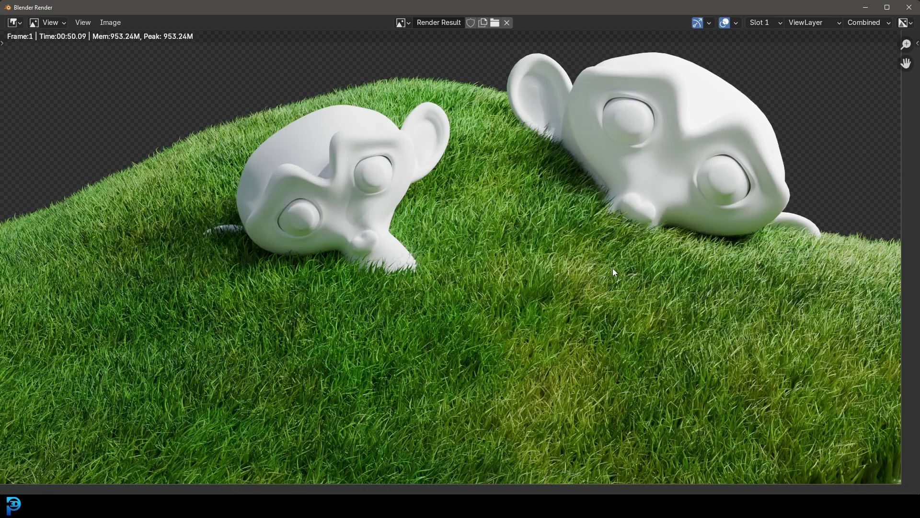
scroll(552, 283, up, 1)
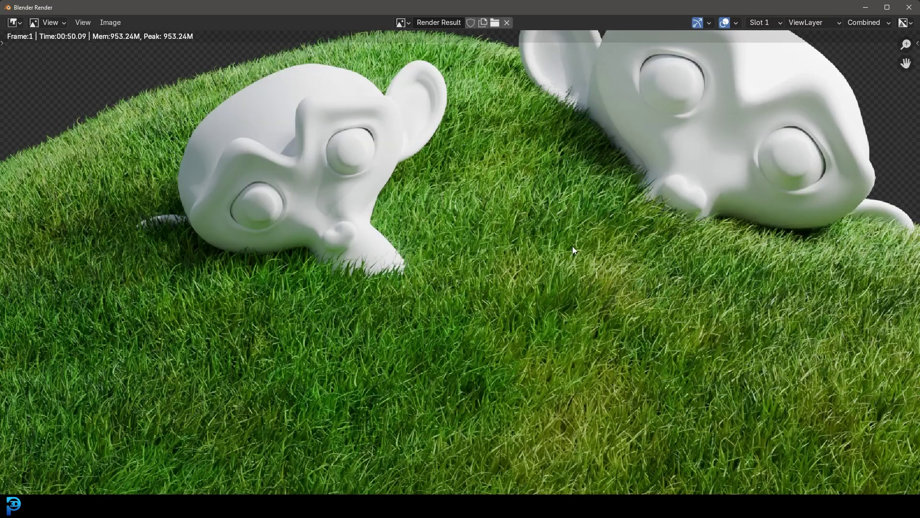
shift+scroll(556, 258, down, 2)
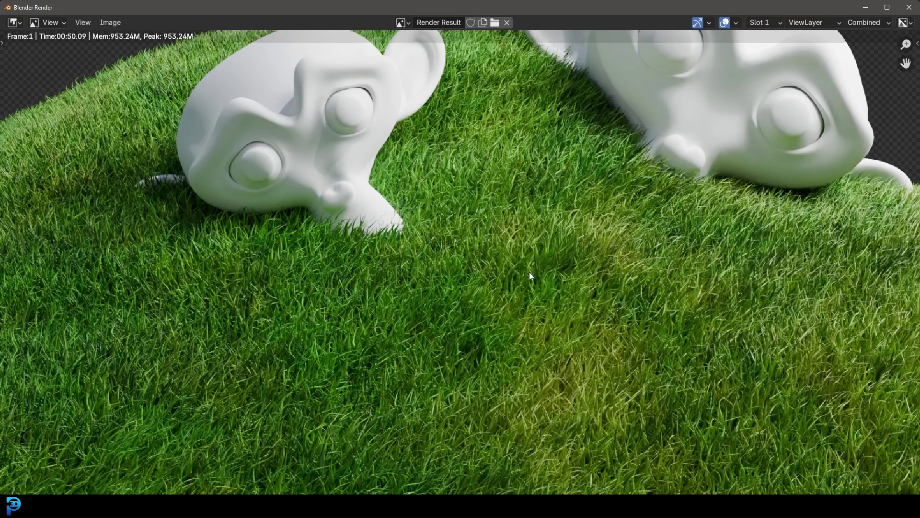
scroll(521, 274, down, 3)
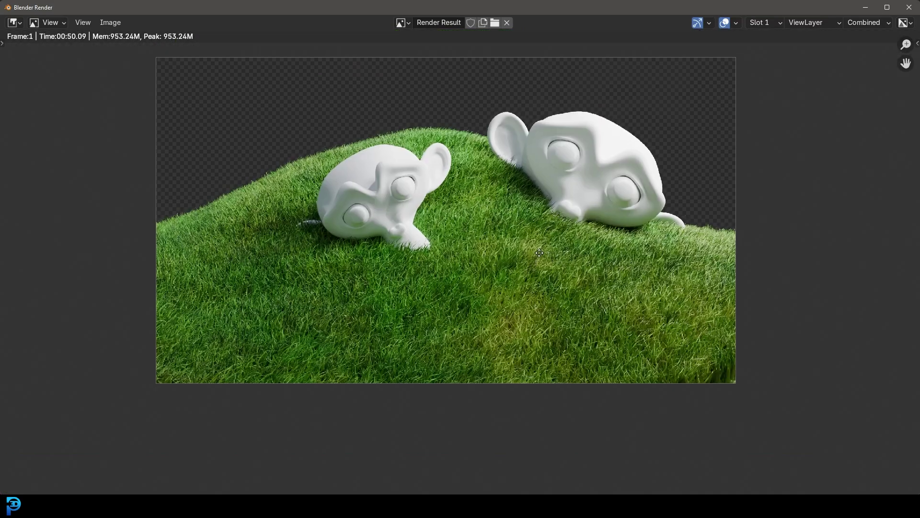
scroll(549, 259, up, 1)
shift+scroll(549, 259, up, 1)
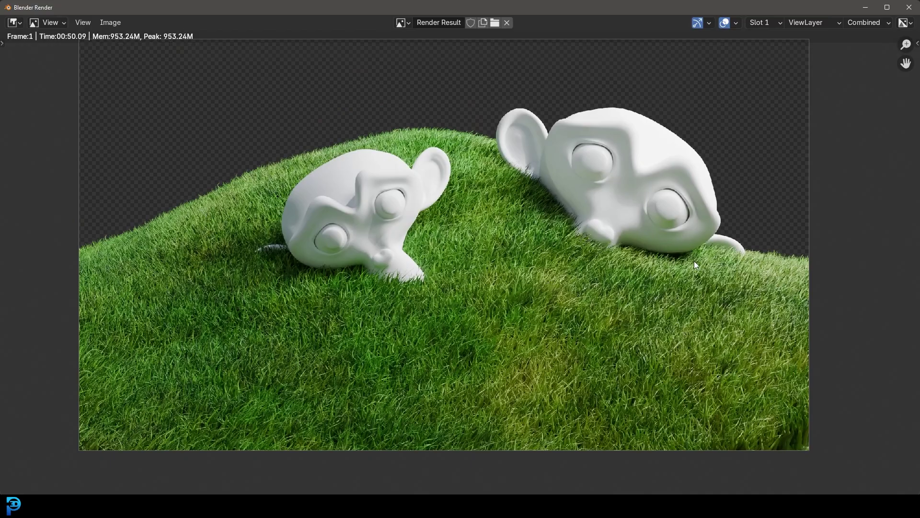
shift+scroll(704, 275, up, 1)
scroll(588, 228, up, 2)
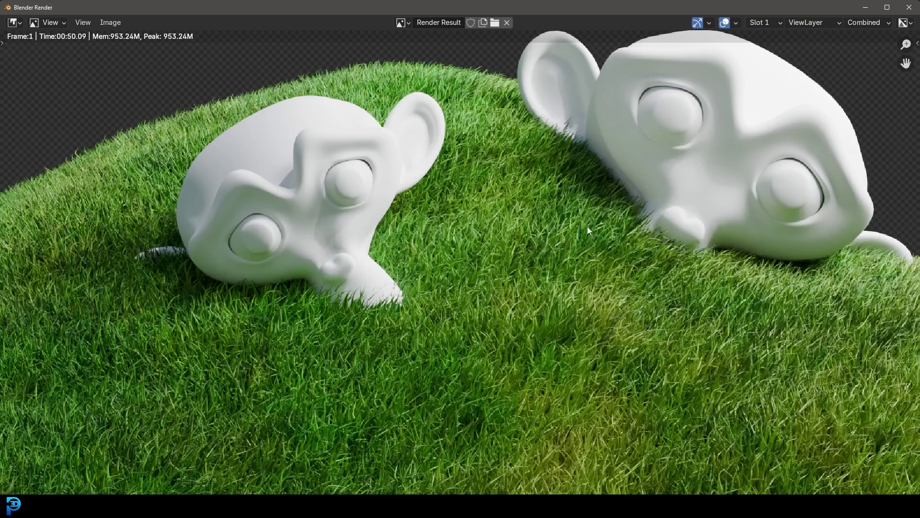
shift+scroll(695, 268, down, 2)
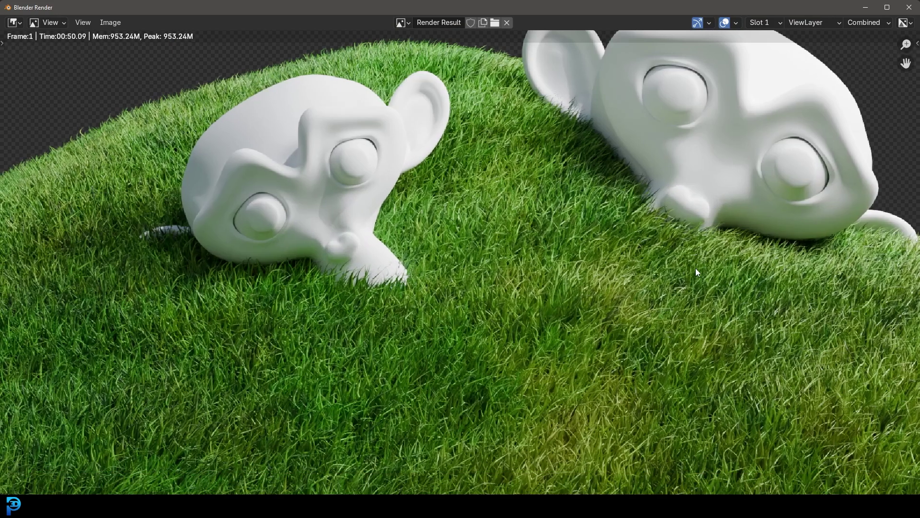
scroll(694, 268, down, 1)
scroll(689, 266, down, 4)
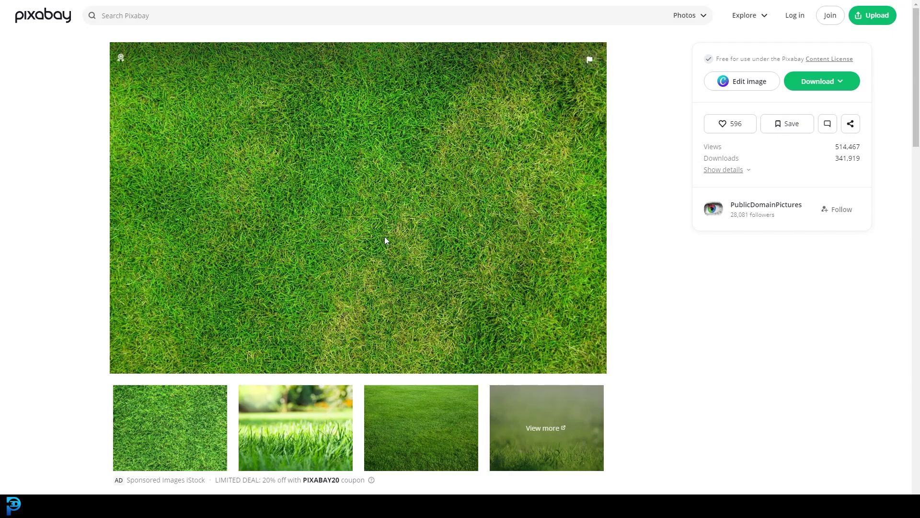
Download the grass photo at 640×426 as grass-84622_640.jpg and close the preview.
click(833, 82)
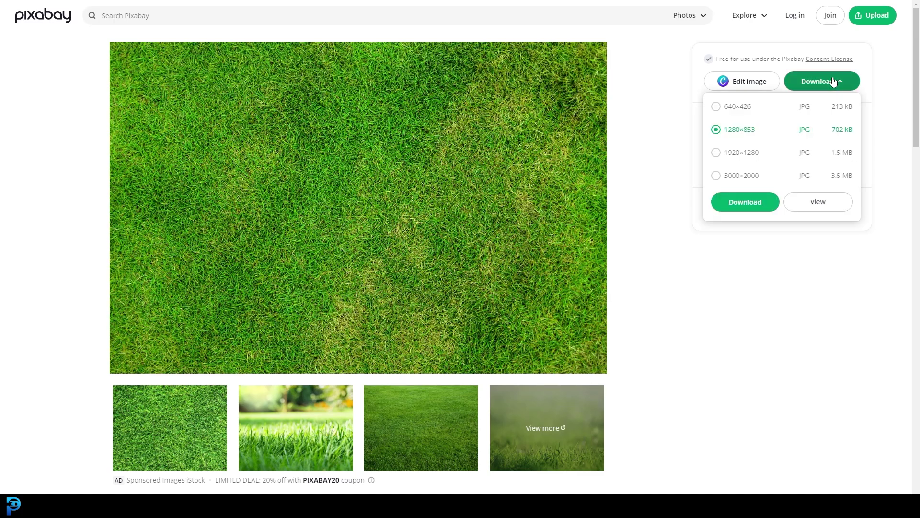
click(724, 107)
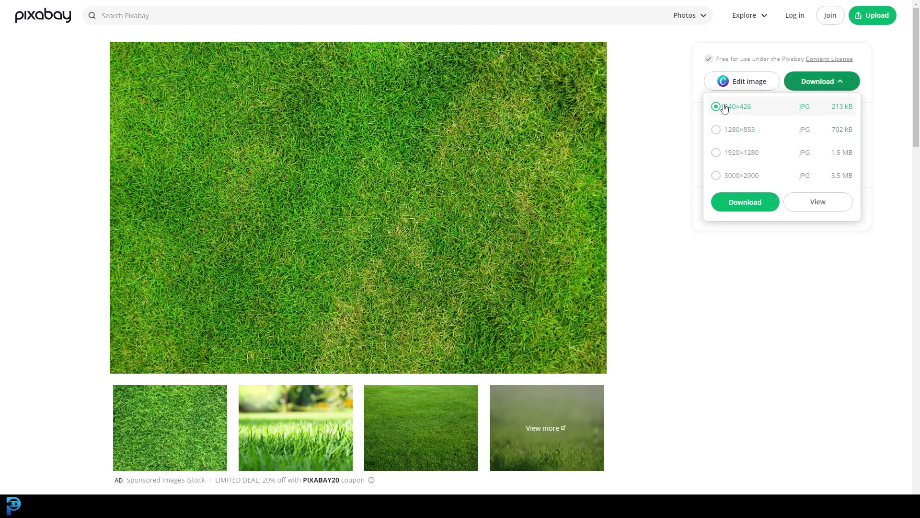
click(755, 207)
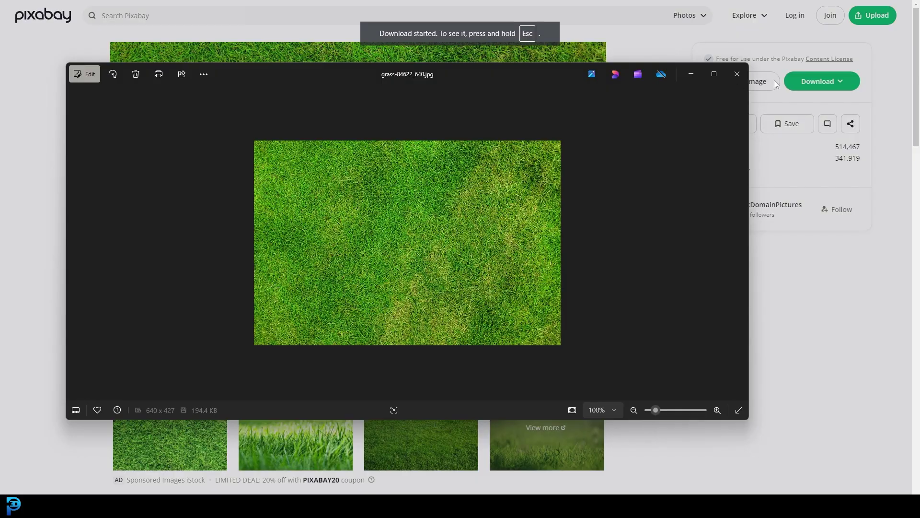
click(737, 74)
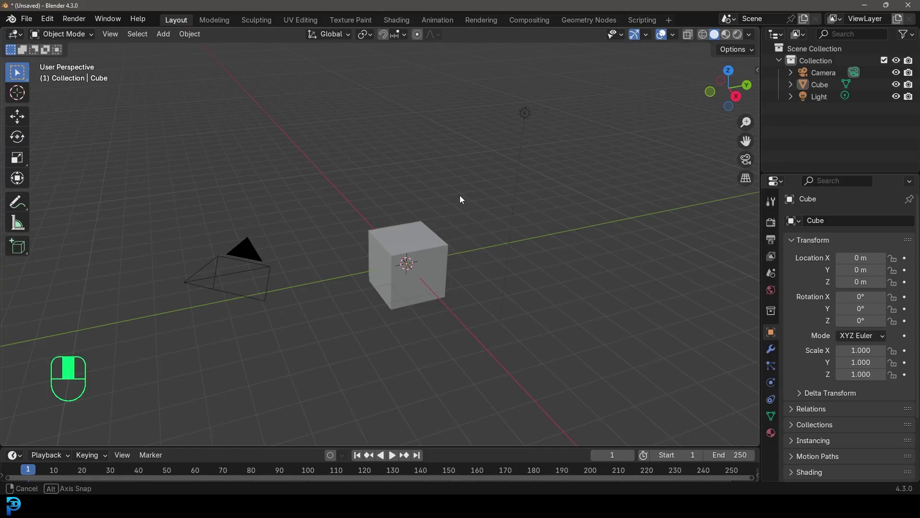
Delete the default camera, cube and light from the scene.
middle_drag(461, 198, 461, 218)
drag(246, 324, 530, 105)
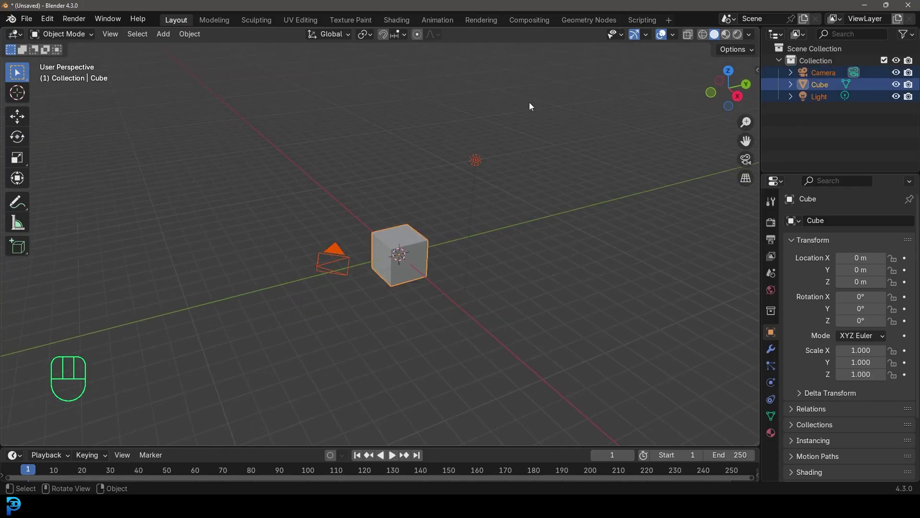
key(Delete)
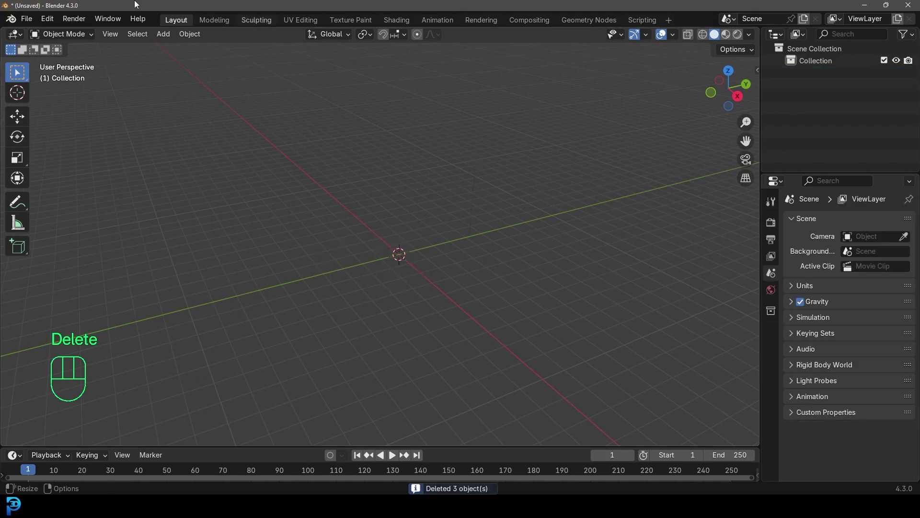
middle_drag(529, 102, 408, 322)
middle_drag(353, 218, 404, 254)
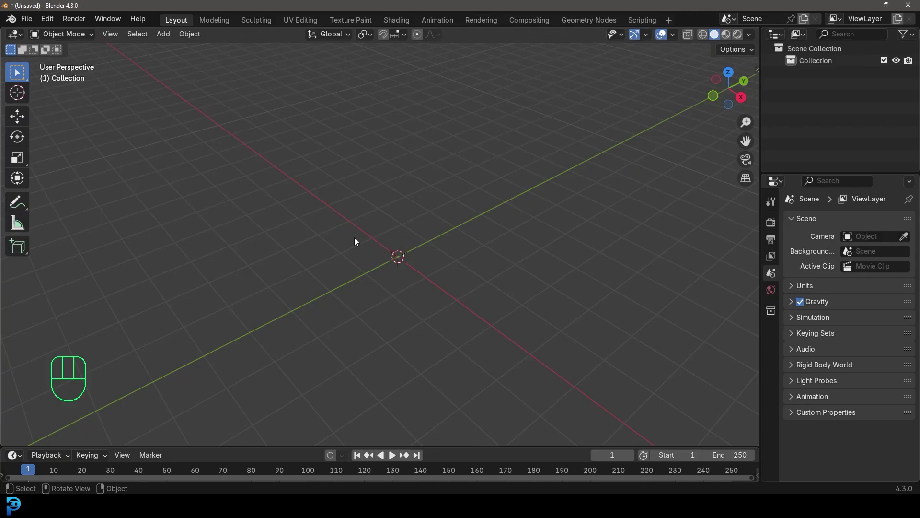
middle_drag(412, 240, 391, 238)
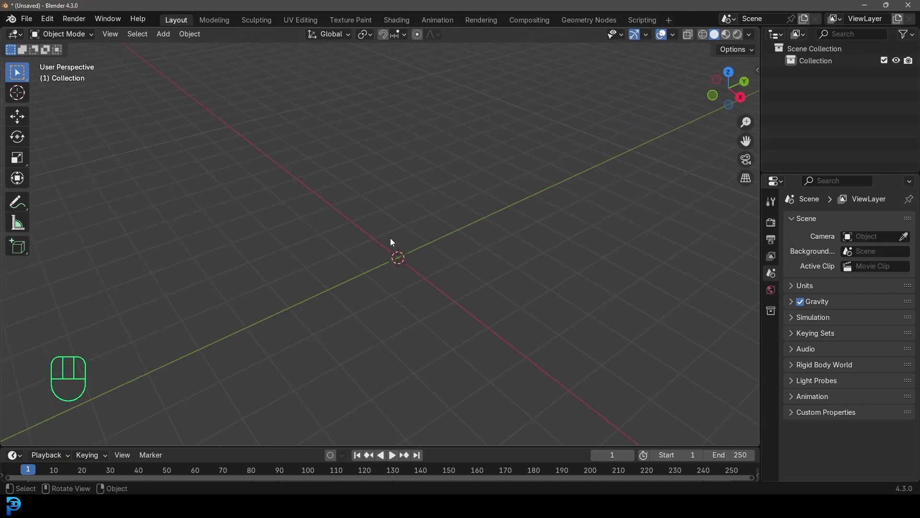
Add a mesh plane and scale it along X to 1.483.
key(shift+a)
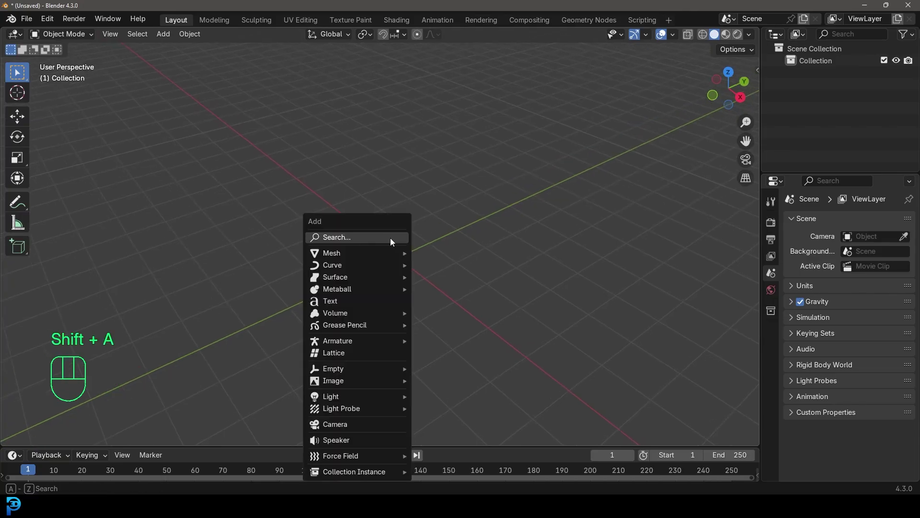
mouse_move(332, 254)
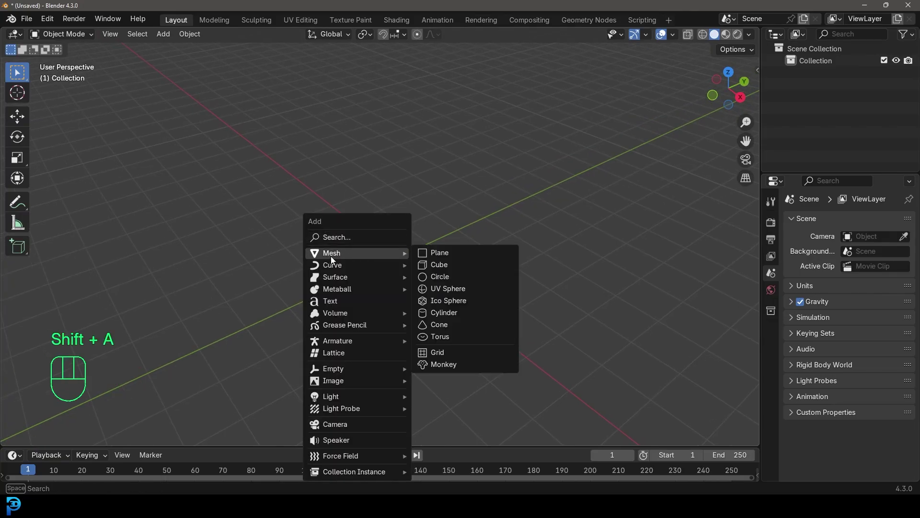
click(433, 253)
middle_drag(429, 275, 474, 290)
key(s)
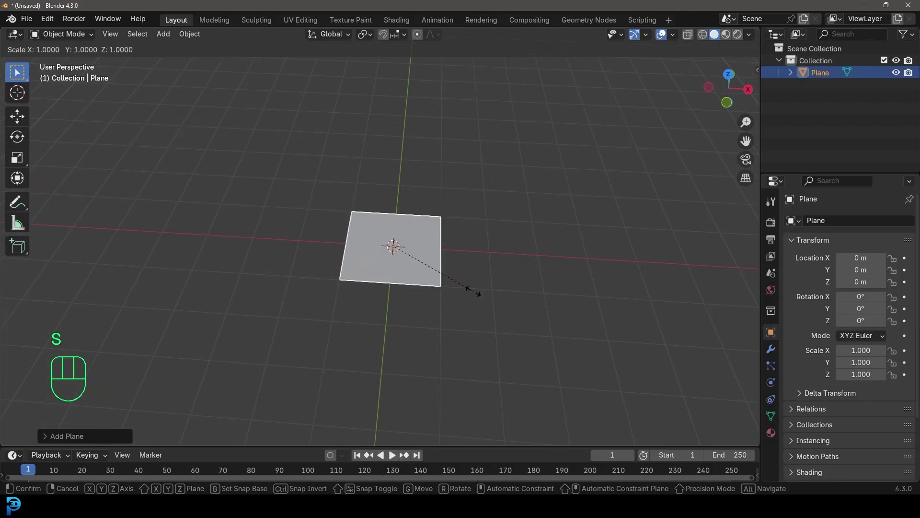
key(x)
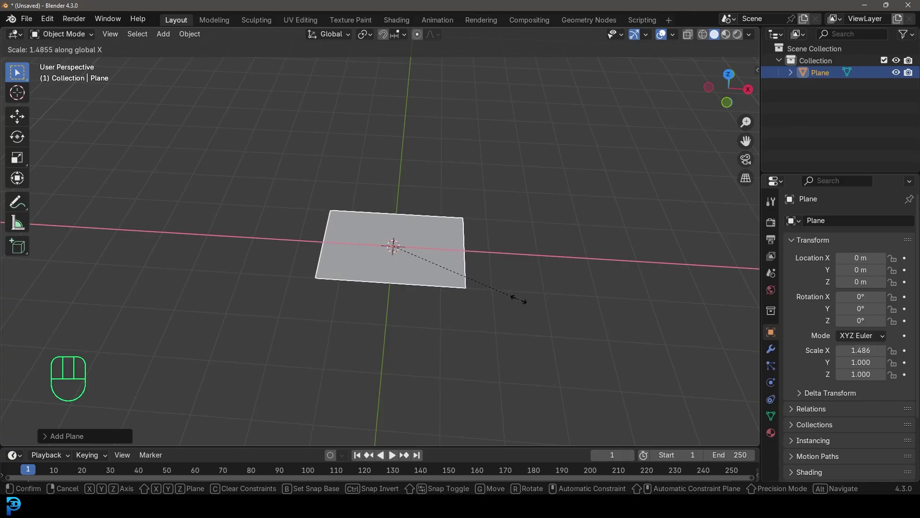
click(518, 298)
middle_drag(518, 298, 462, 257)
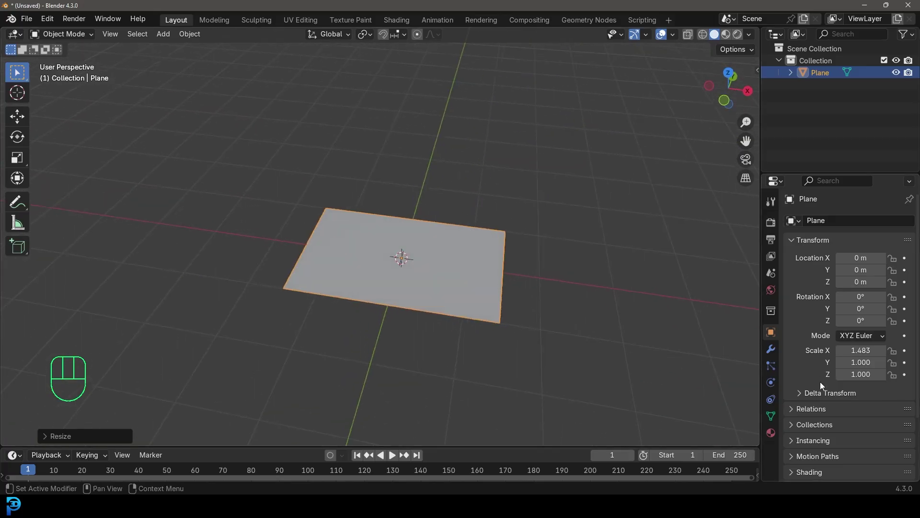
Create a new material on the plane named 'grass'.
click(772, 433)
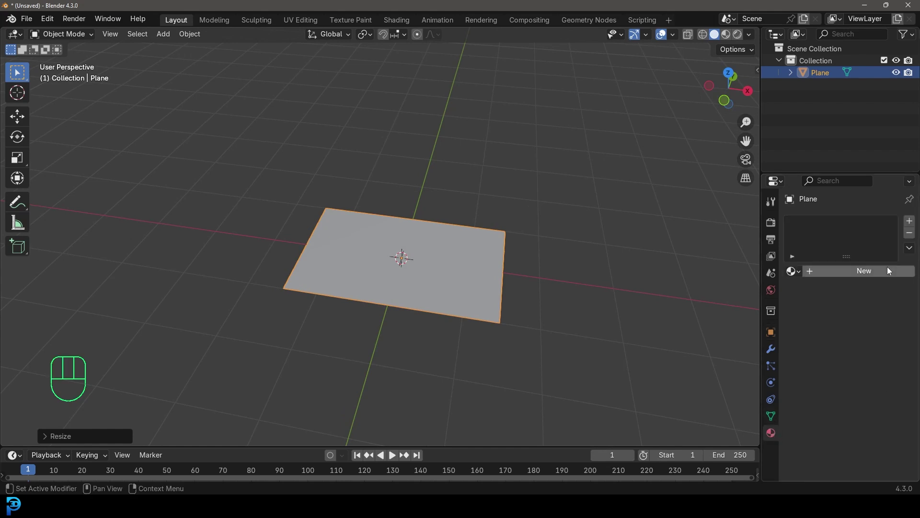
click(861, 269)
click(831, 270)
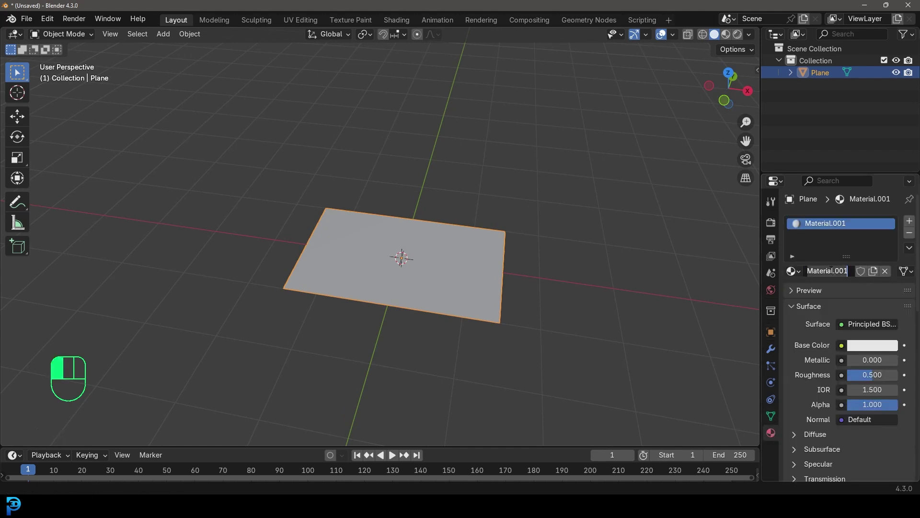
text(grass)
key(Return)
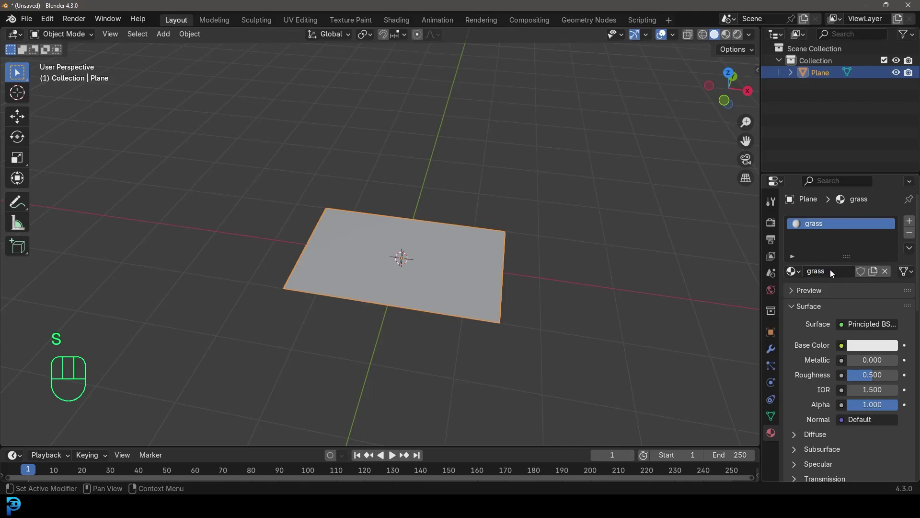
Use grass-84622_640.jpg from Downloads as an Image Texture for the base colour.
click(841, 345)
click(576, 246)
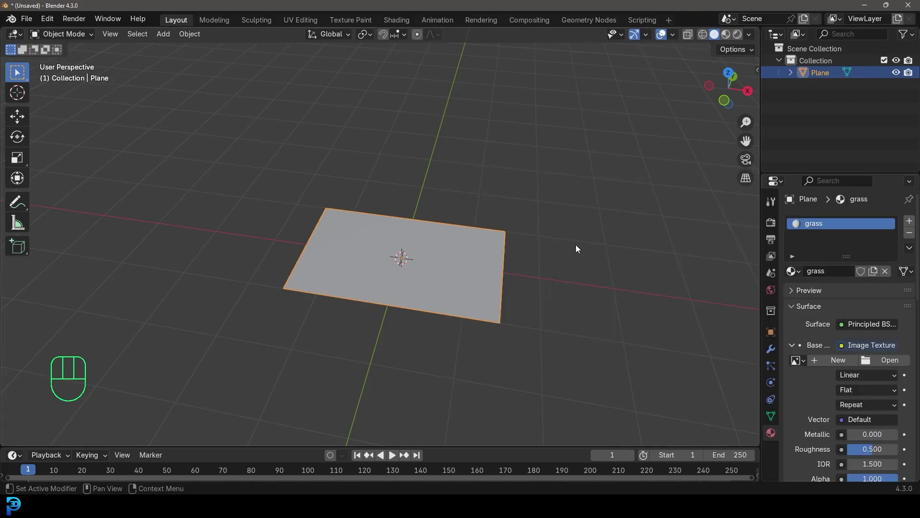
click(889, 359)
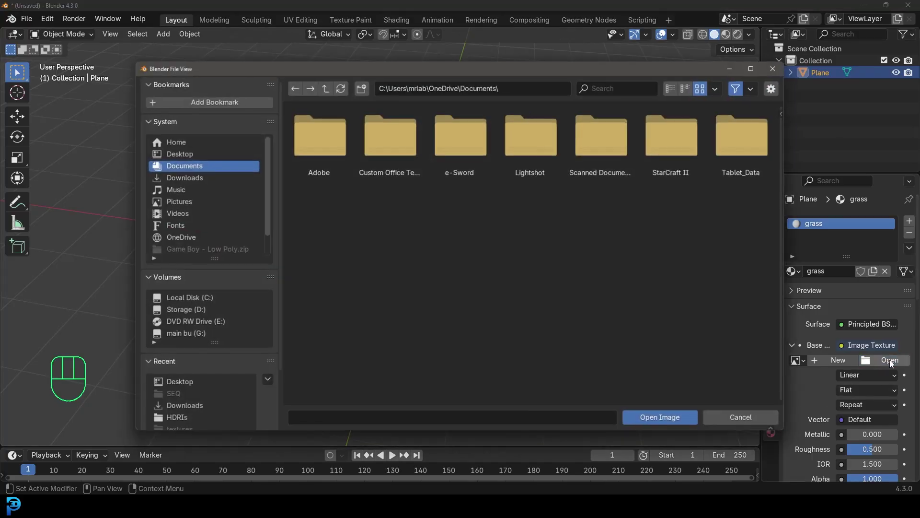
click(200, 178)
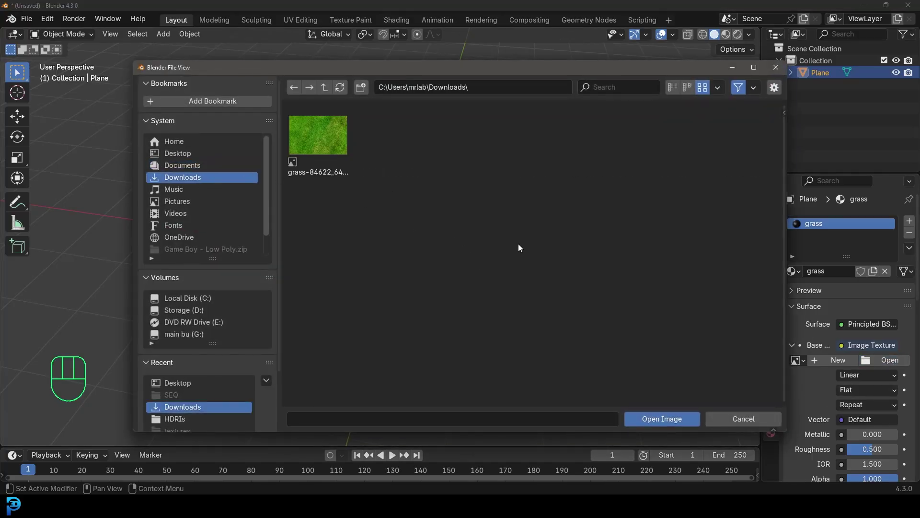
click(323, 134)
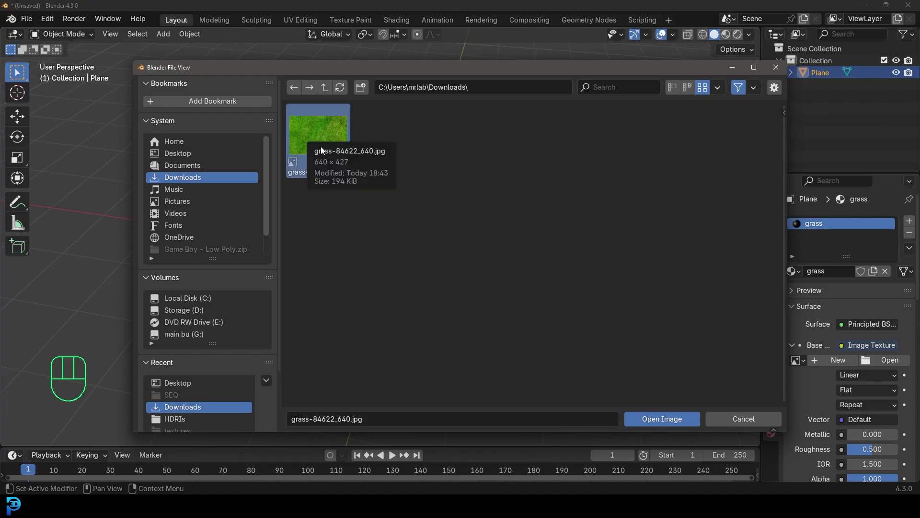
click(680, 418)
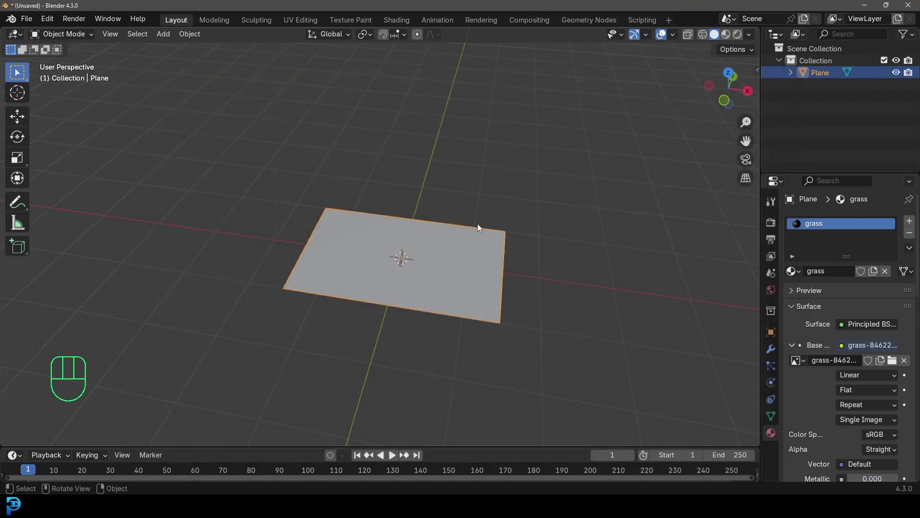
Check the textured plane in Material Preview, then return to Solid shading.
key(z)
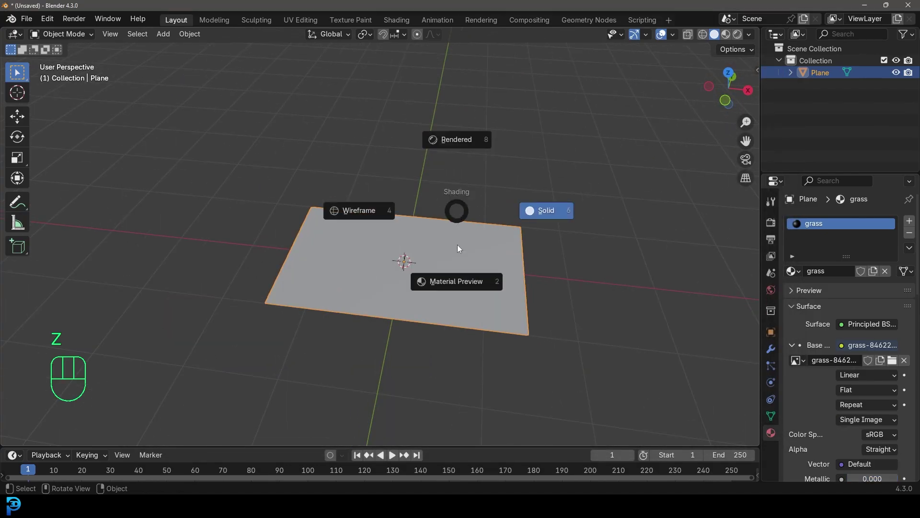
click(469, 287)
middle_drag(517, 289, 465, 292)
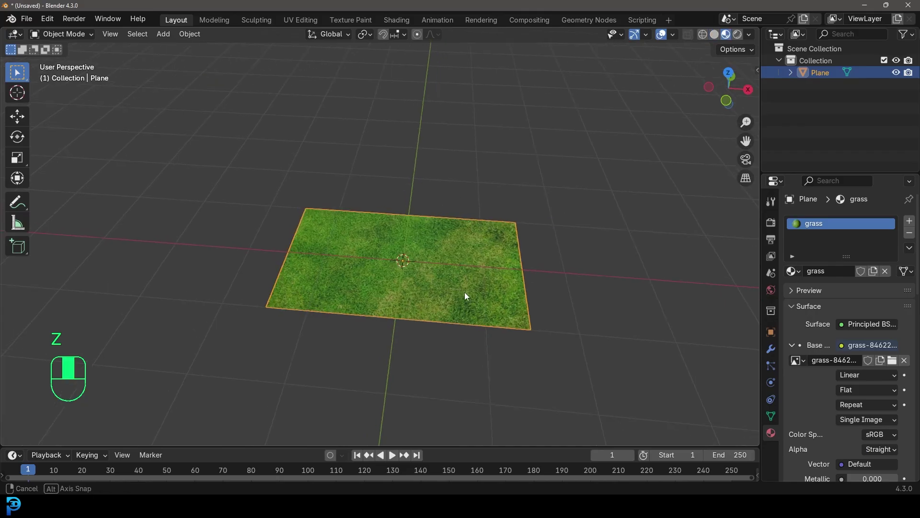
scroll(465, 291, up, 4)
scroll(476, 228, down, 2)
middle_drag(477, 228, 471, 260)
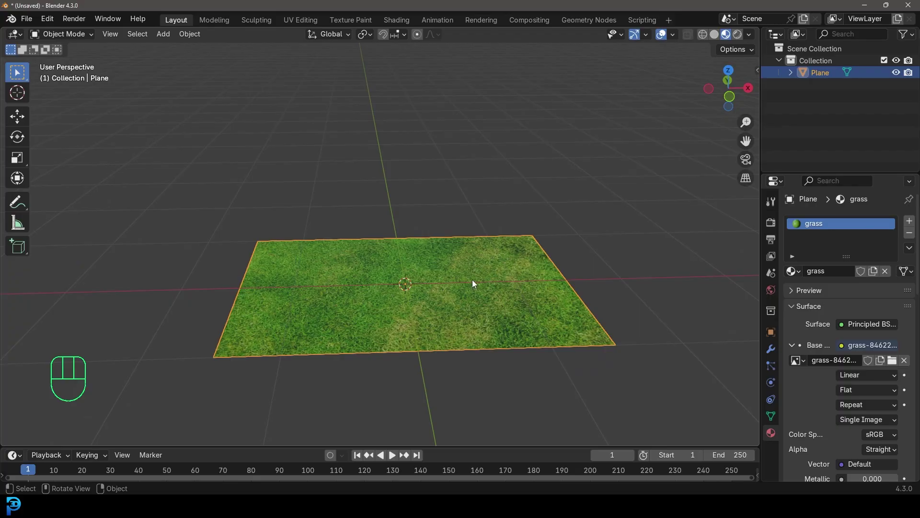
key(z)
click(566, 281)
middle_drag(566, 281, 574, 287)
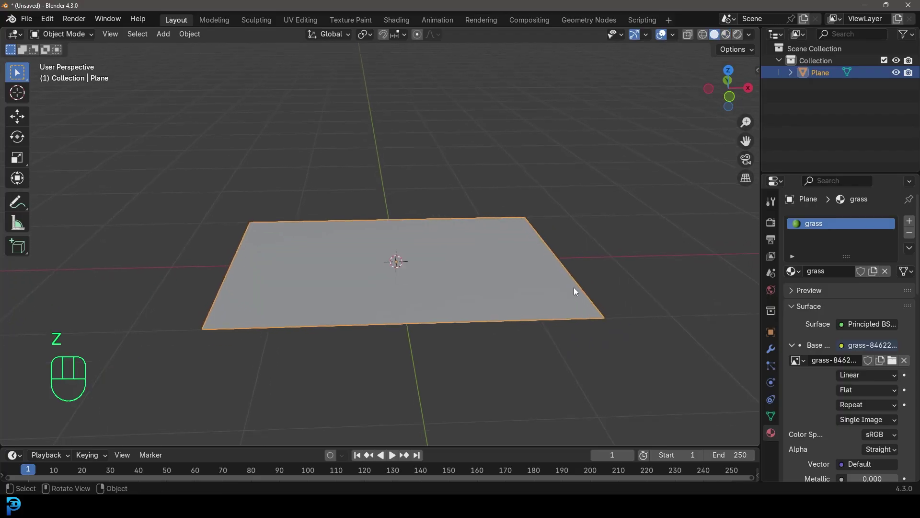
Set the render engine to Cycles, device GPU Compute, and render max samples to 55.
click(770, 223)
click(865, 218)
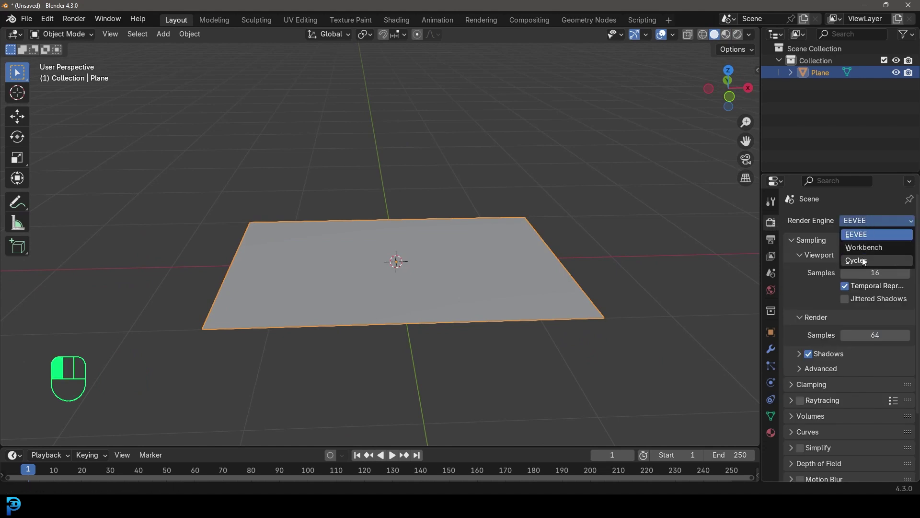
click(862, 258)
drag(858, 248, 865, 277)
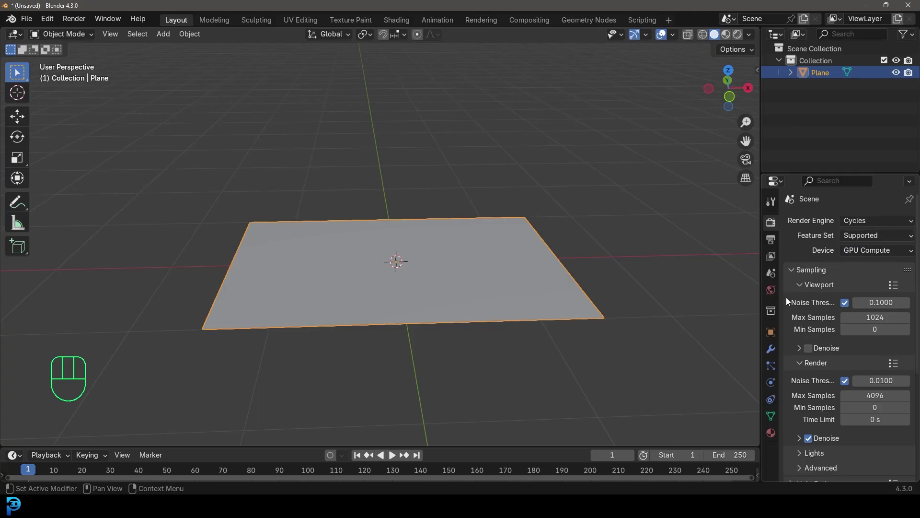
click(862, 395)
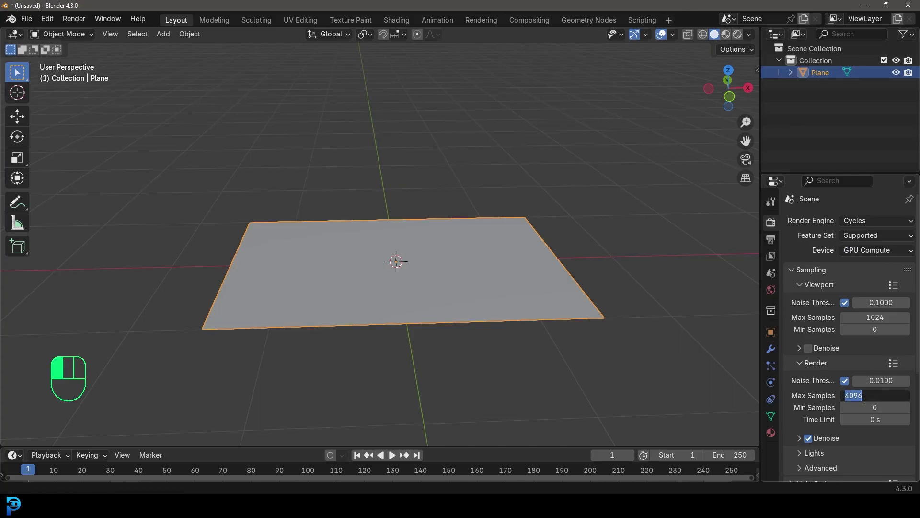
text(55)
key(Return)
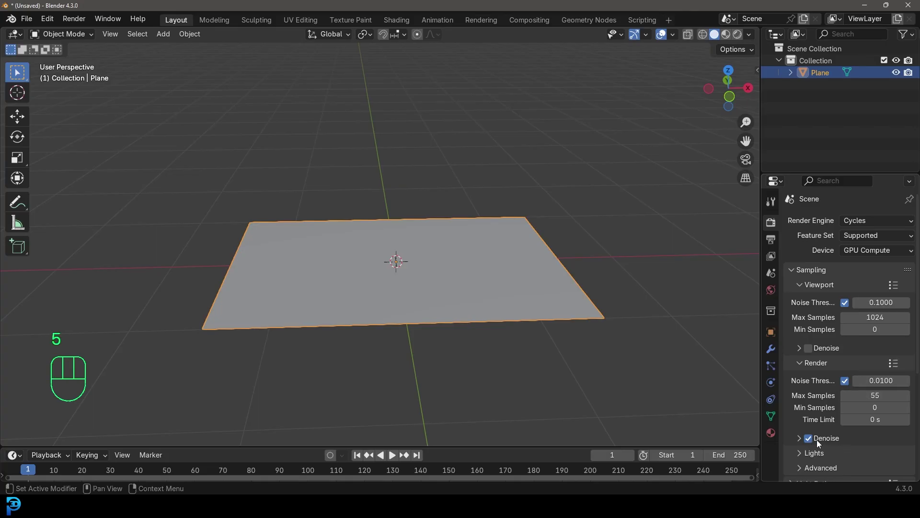
Add a Hair particle system with 2000 strands, 0.1 m long.
click(770, 366)
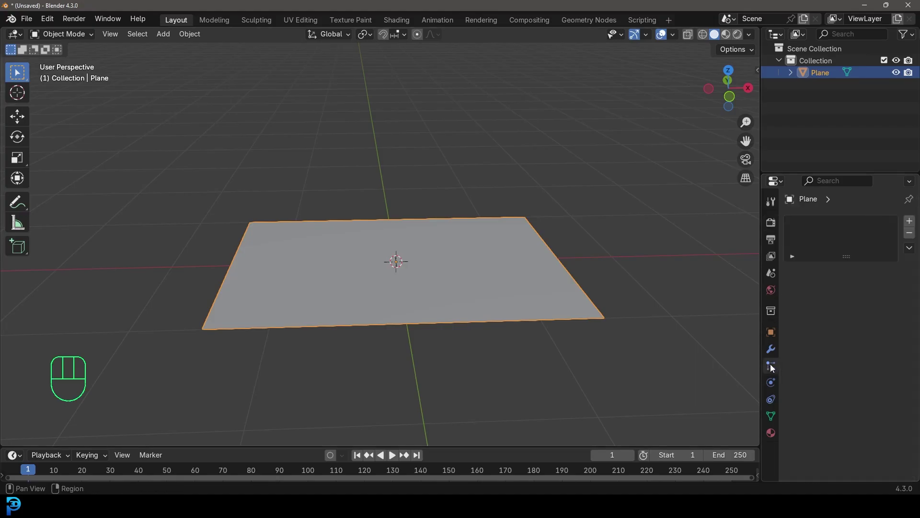
click(908, 222)
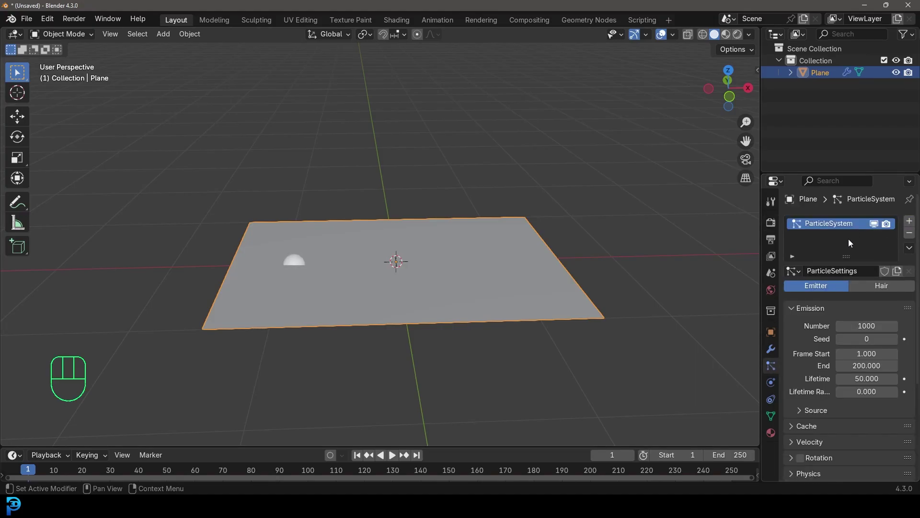
click(868, 287)
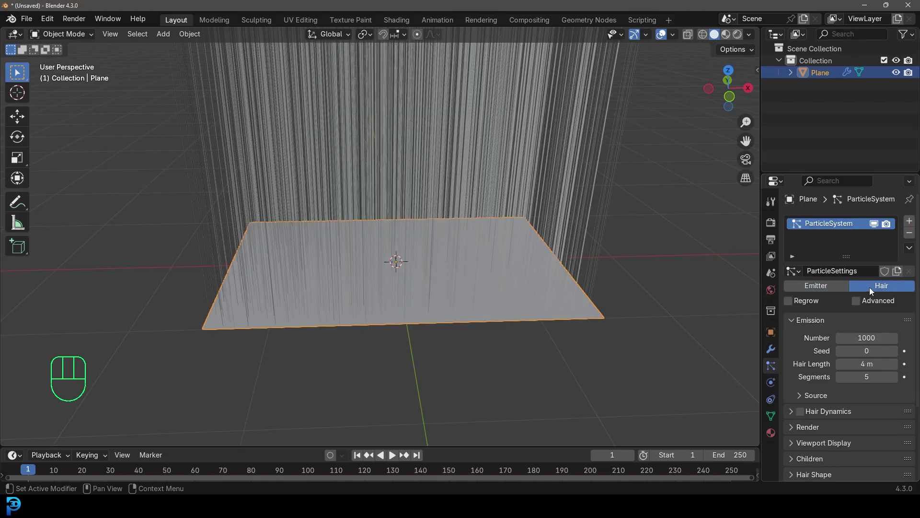
click(869, 334)
text(200)
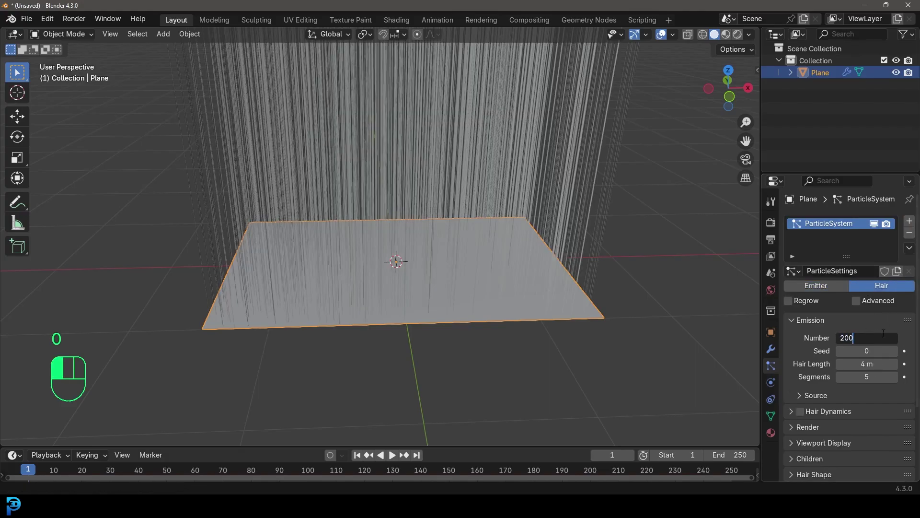
key(Return)
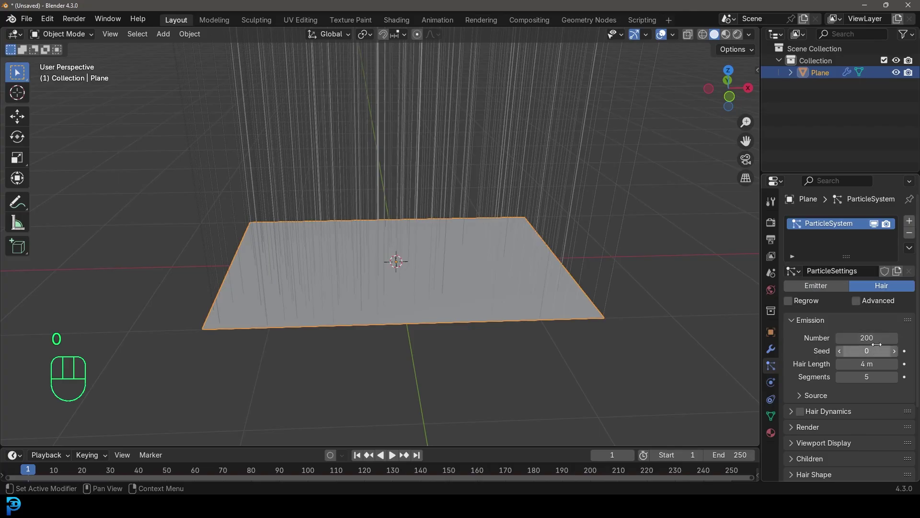
click(874, 338)
text(2000)
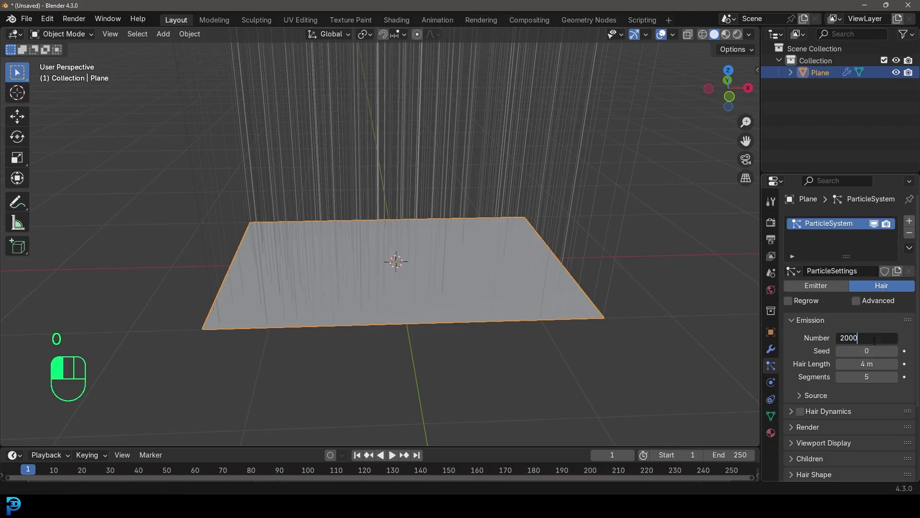
key(Return)
drag(867, 363, 799, 363)
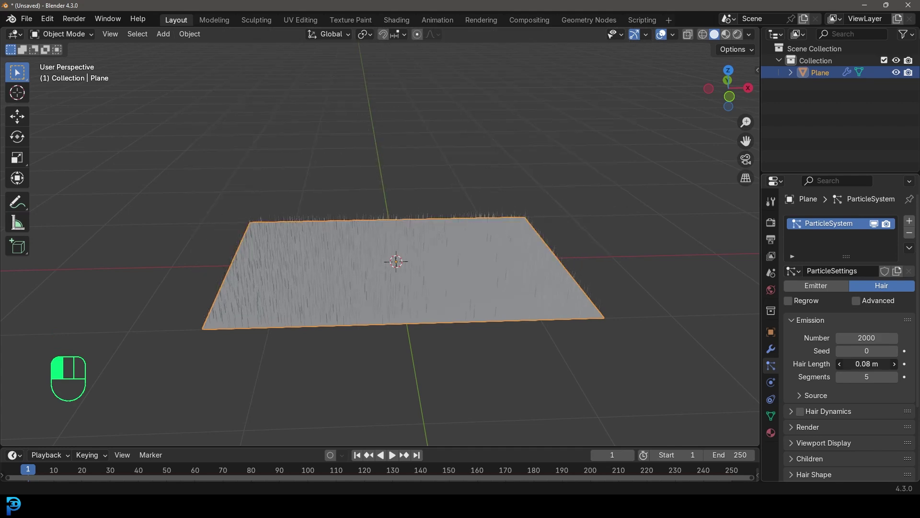
middle_drag(523, 283, 607, 320)
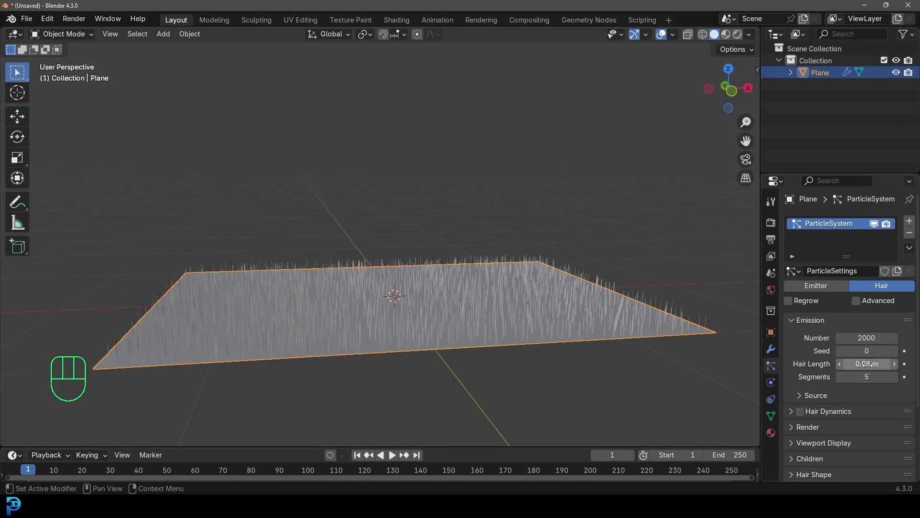
drag(866, 364, 833, 370)
Enable Interpolated children and set roughness Endpoint 0.019, Shape 4.6, Random 0.054.
scroll(822, 336, down, 5)
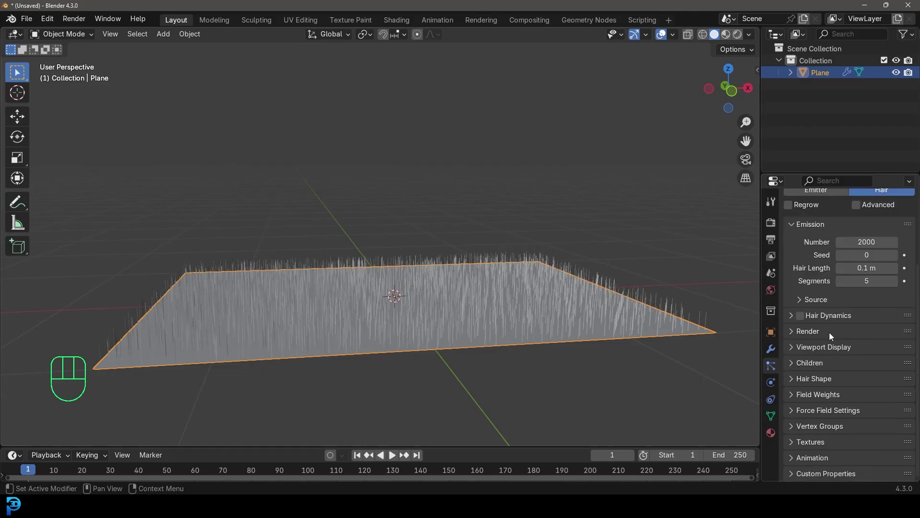
click(790, 363)
click(889, 381)
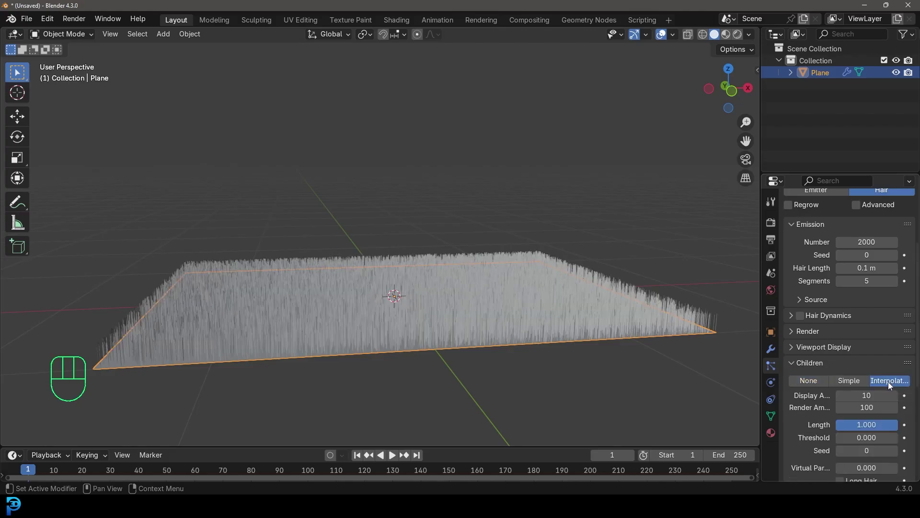
middle_drag(551, 287, 441, 355)
middle_drag(534, 308, 499, 330)
scroll(834, 369, down, 3)
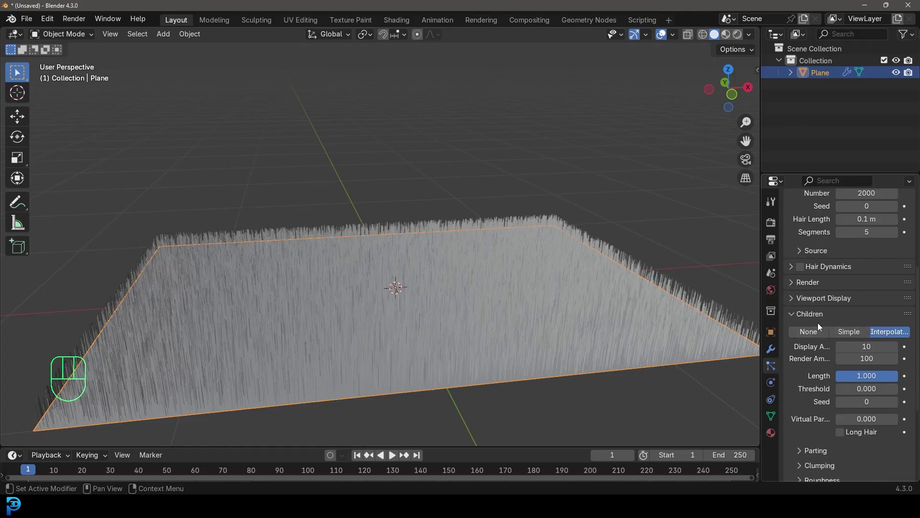
scroll(818, 323, down, 4)
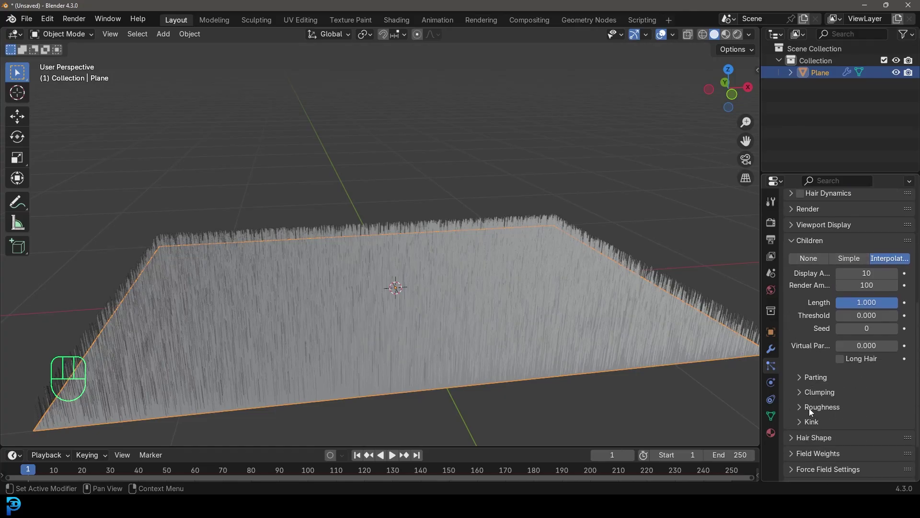
click(809, 408)
scroll(810, 407, down, 4)
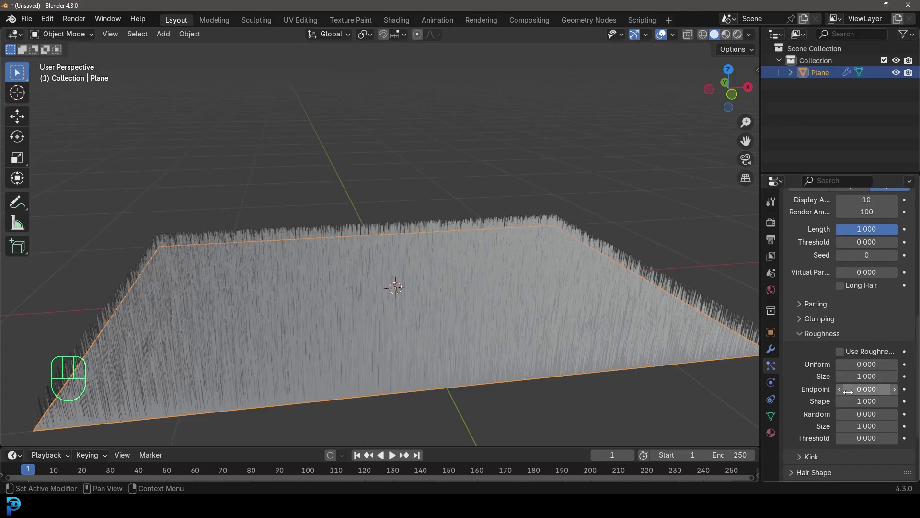
drag(848, 389, 891, 413)
middle_drag(432, 288, 373, 197)
Add an Area light and raise it along Z to about 2 m above the grass.
key(shift+a)
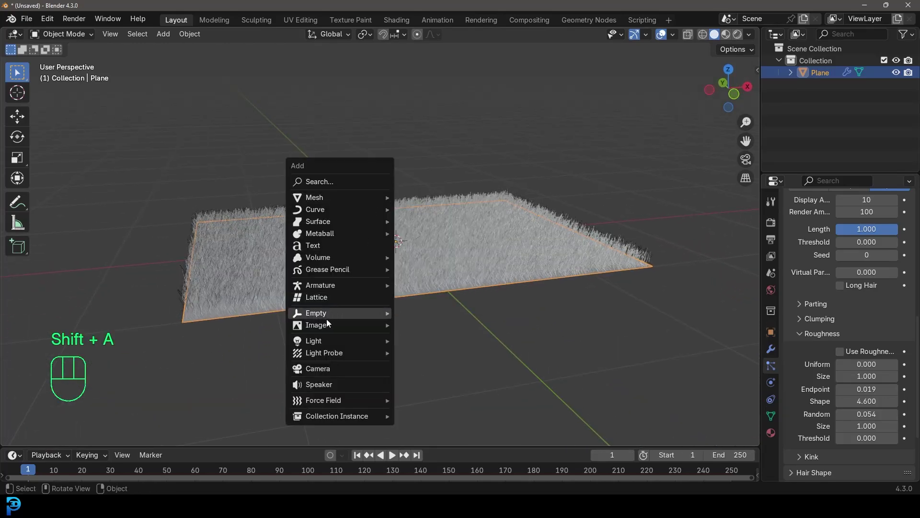
mouse_move(326, 340)
click(428, 377)
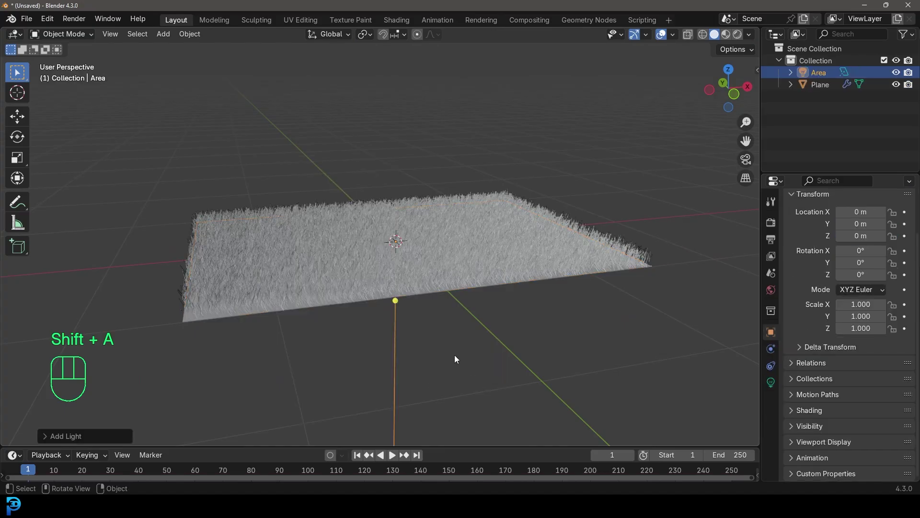
key(g)
key(z)
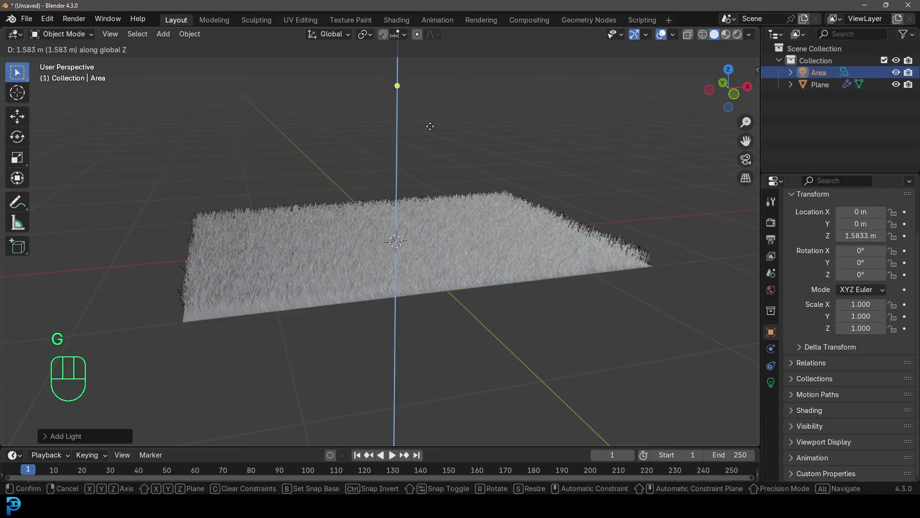
click(433, 129)
scroll(434, 131, down, 2)
shift+middle_drag(434, 131, 410, 222)
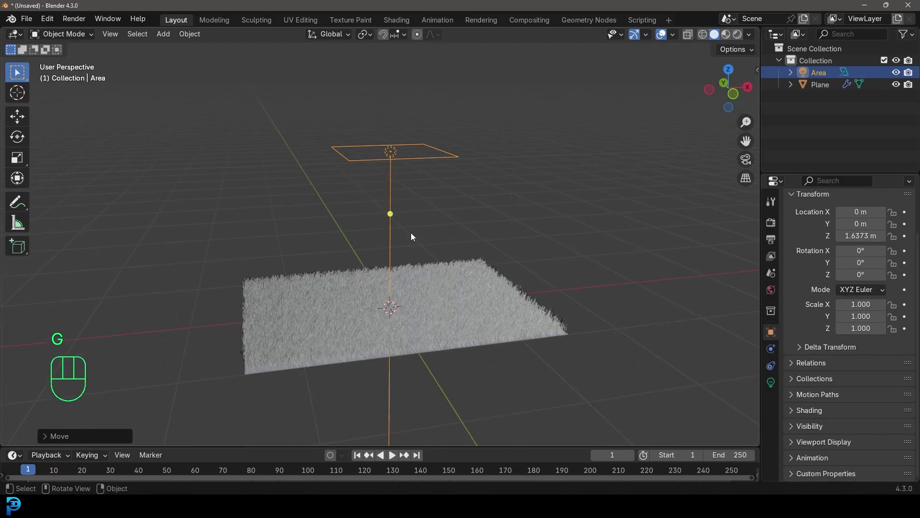
key(g)
key(z)
click(429, 179)
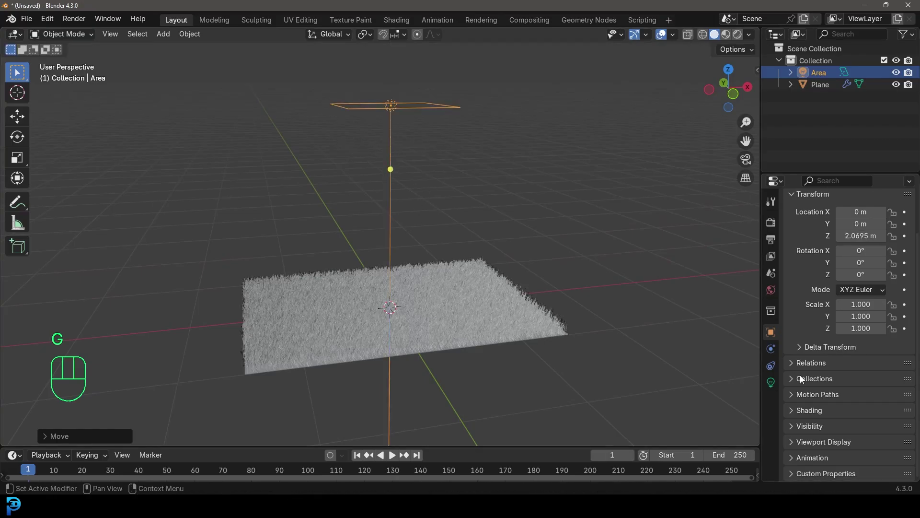
Set the Area light's power to 300 W.
click(771, 382)
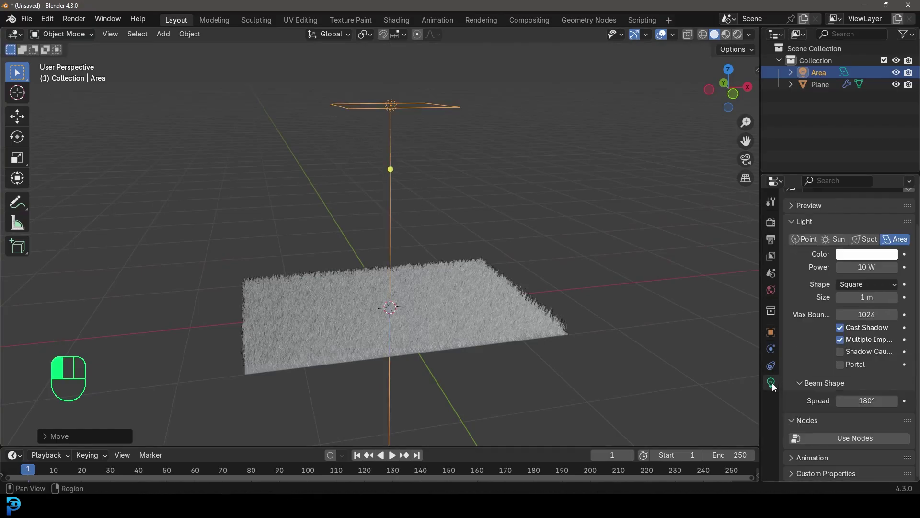
click(864, 265)
text(30)
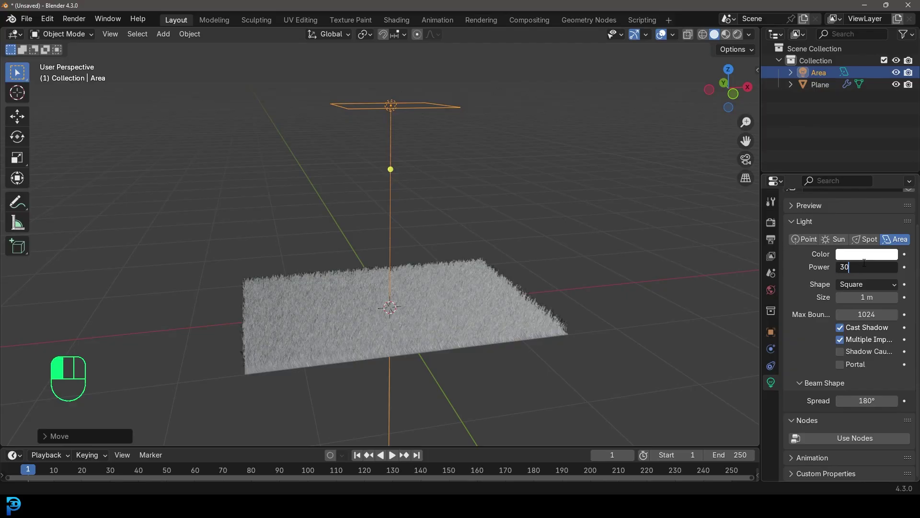
text(0)
key(Return)
mouse_move(432, 251)
shift+middle_down()
mouse_move(446, 238)
mouse_move(449, 247)
shift+middle_up()
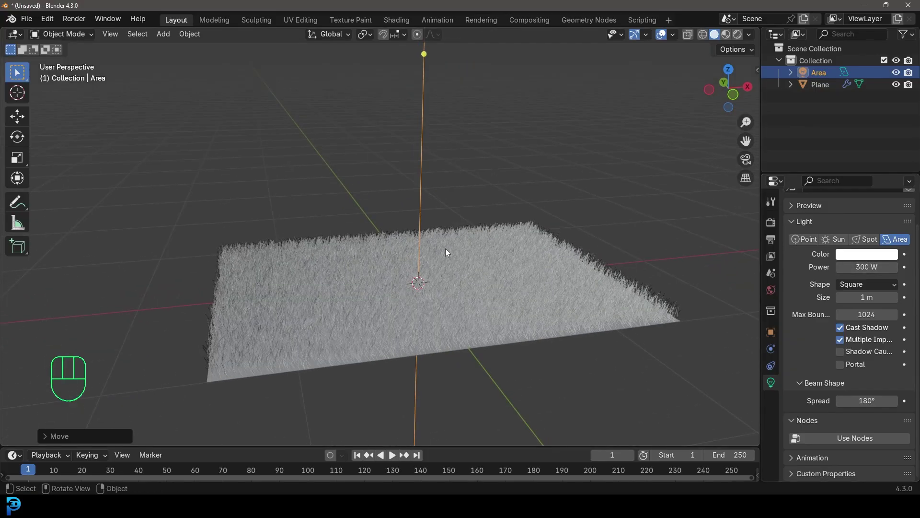
Set the world colour to an Environment Texture using symmetrical_garden_02_4k.exr.
click(769, 291)
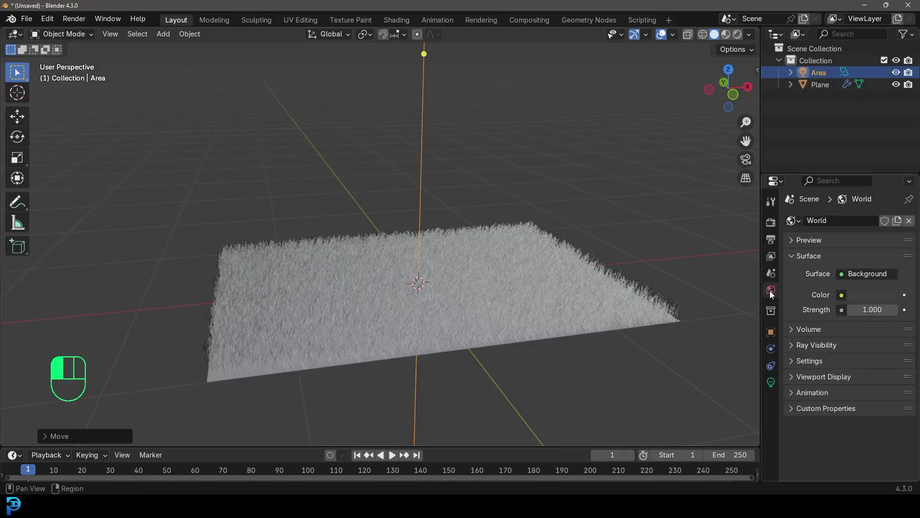
click(843, 295)
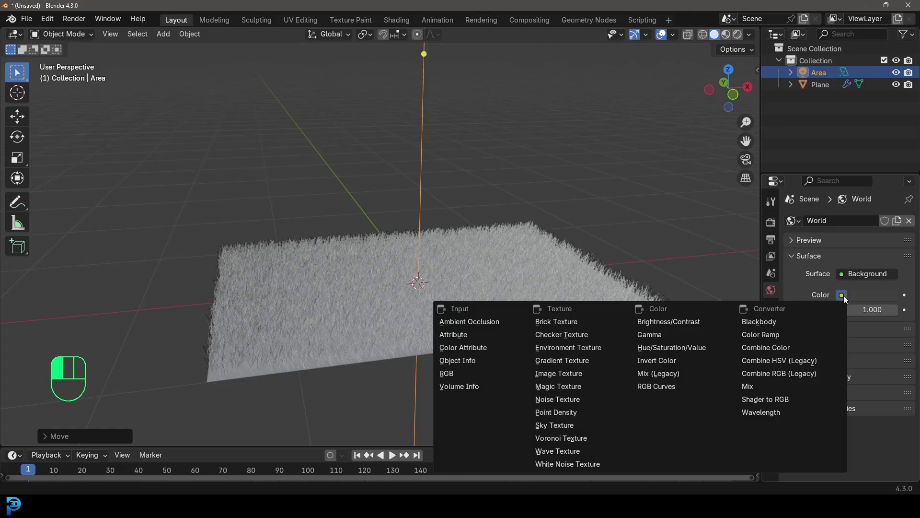
click(843, 296)
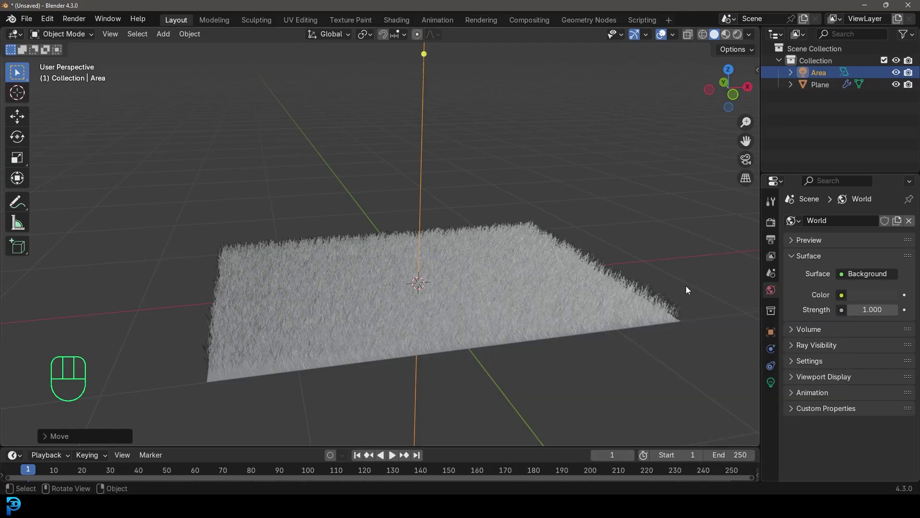
click(842, 295)
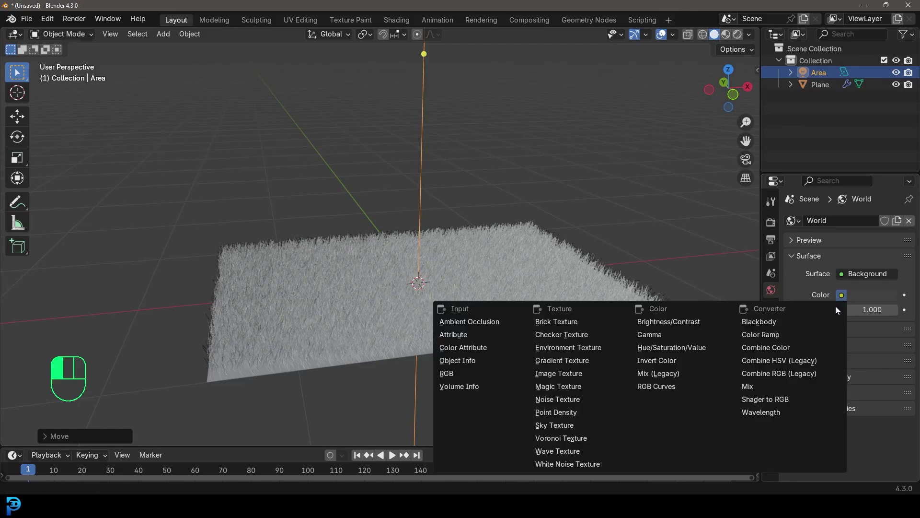
click(588, 348)
click(882, 311)
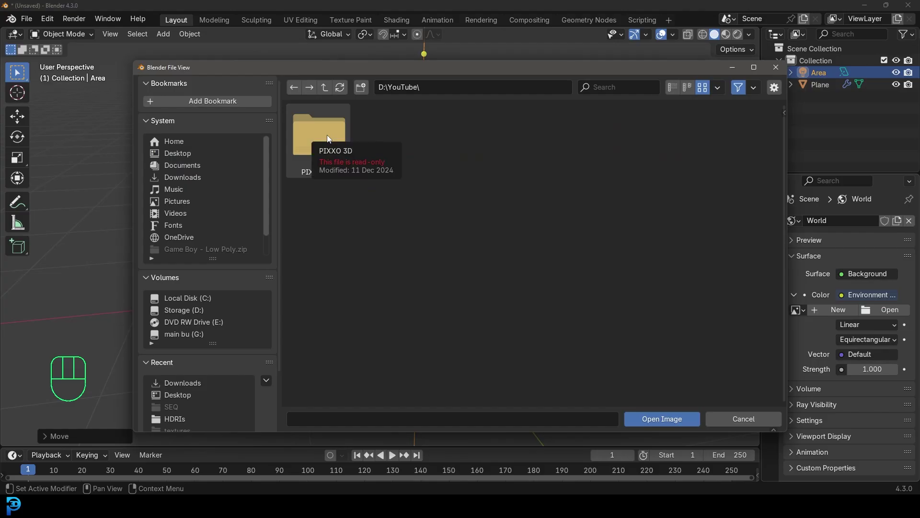
double_click(327, 134)
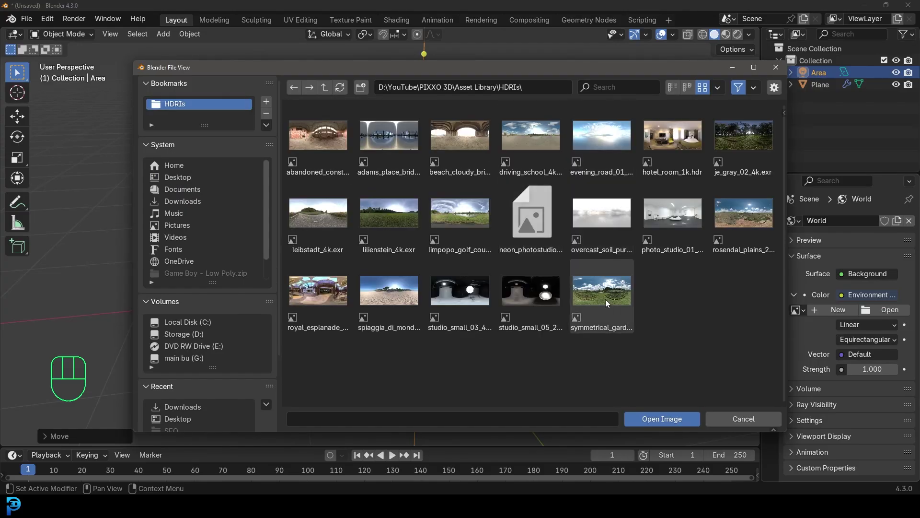
click(604, 298)
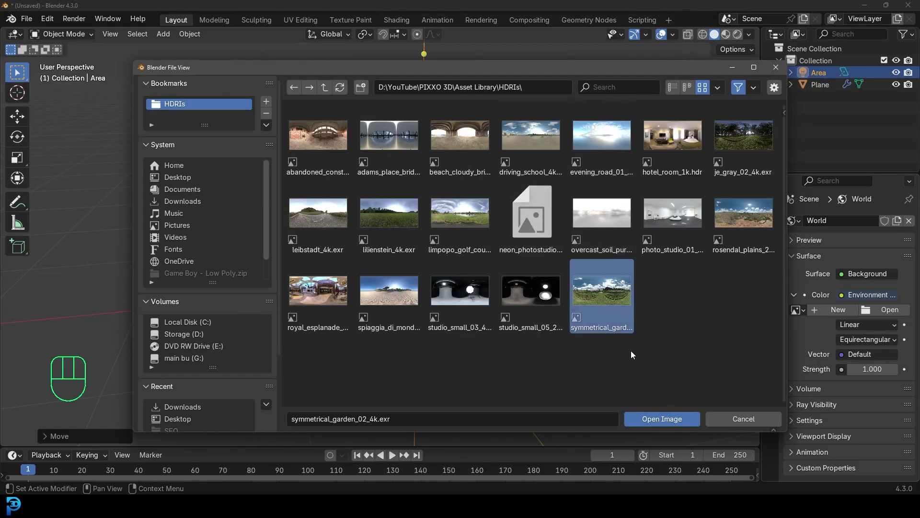
click(666, 418)
Preview the HDRI-lit scene in Rendered viewport shading.
scroll(506, 282, down, 3)
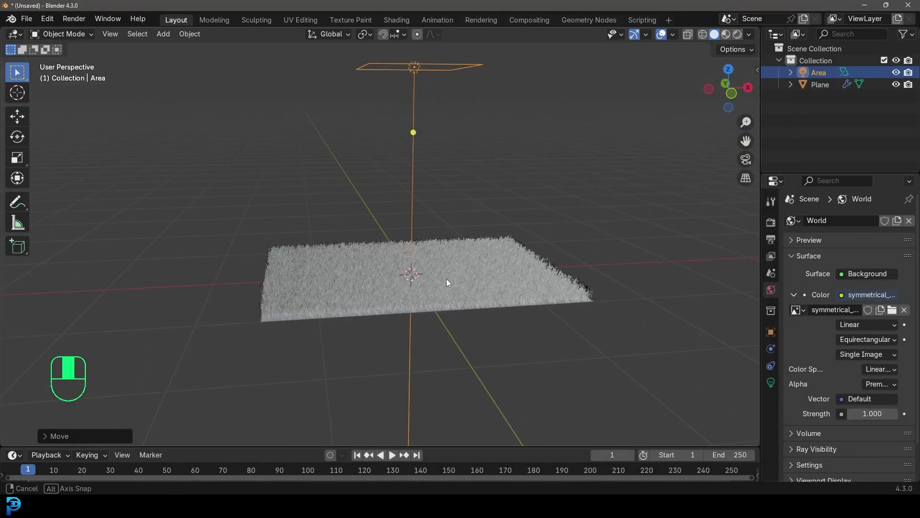
scroll(446, 278, up, 3)
key(z)
click(455, 198)
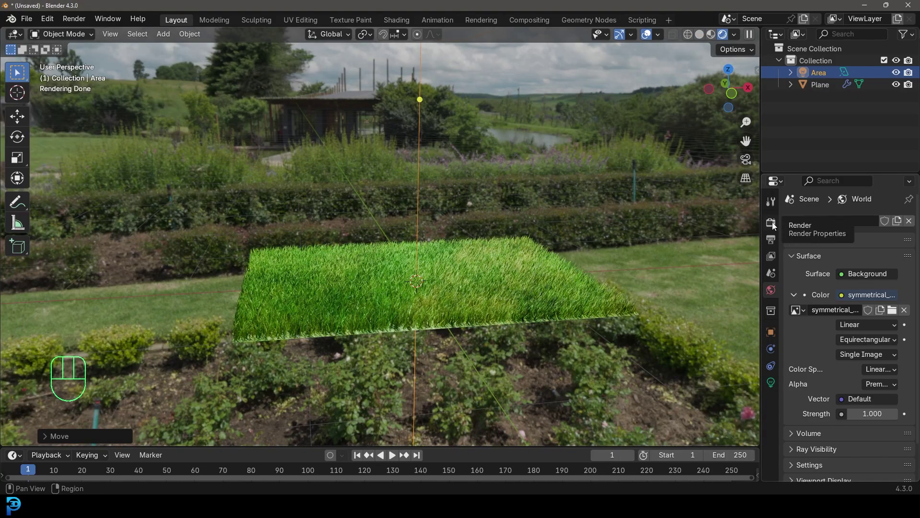
Enable Transparent in the Film render settings.
click(771, 222)
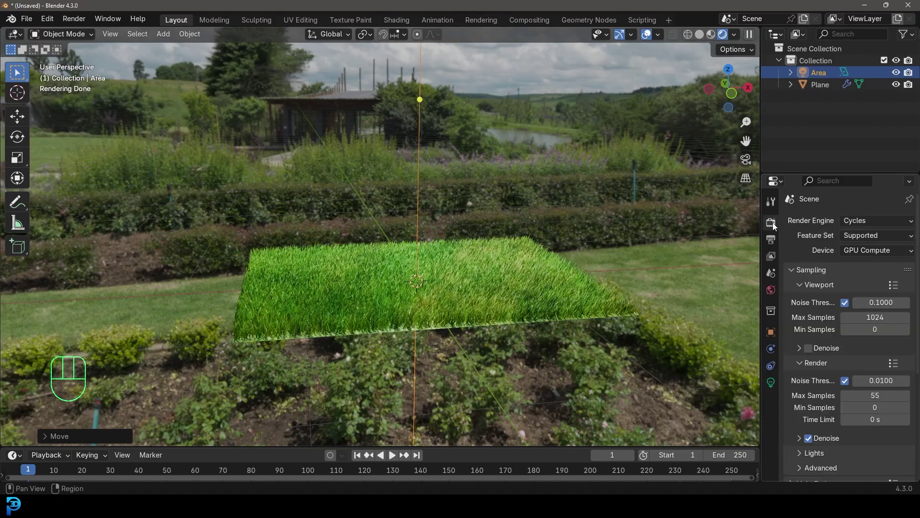
scroll(826, 302, down, 5)
scroll(832, 331, down, 1)
click(803, 394)
scroll(805, 398, down, 3)
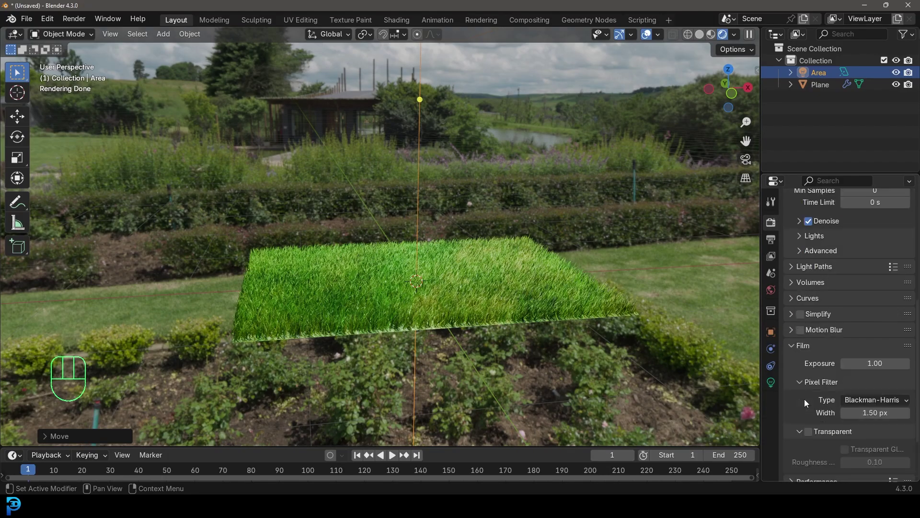
click(809, 406)
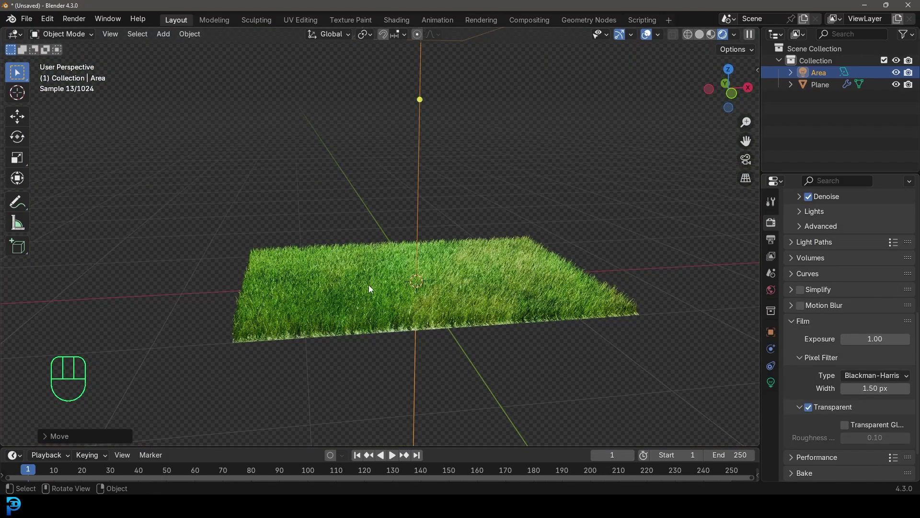
scroll(384, 287, up, 5)
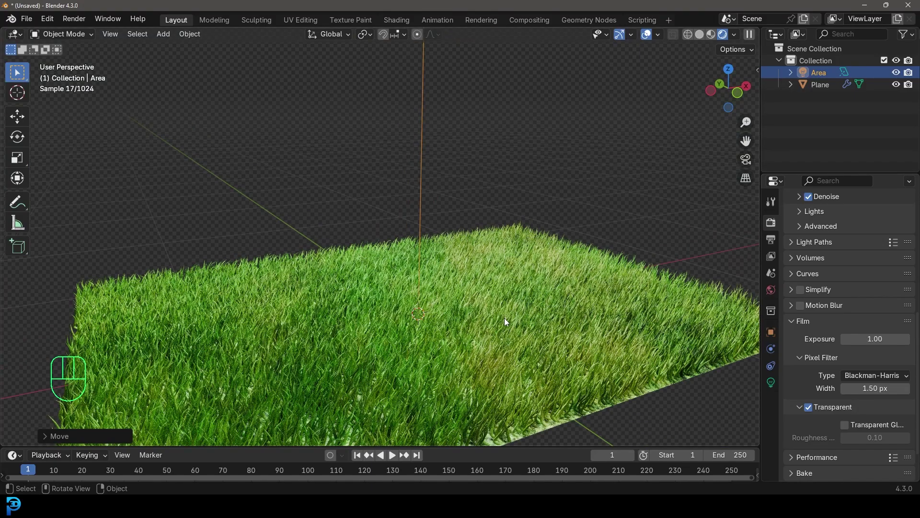
scroll(513, 314, down, 6)
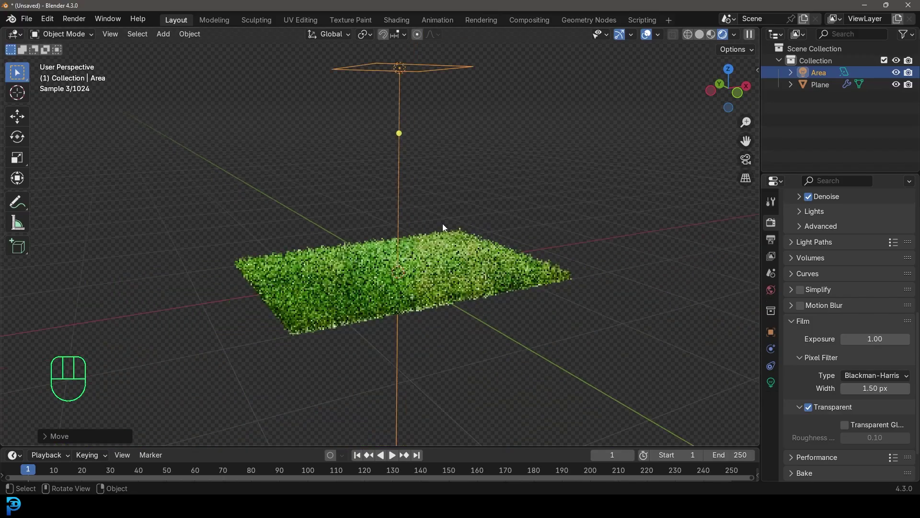
Rotate and move the Area light to angle it down toward the grass.
key(r)
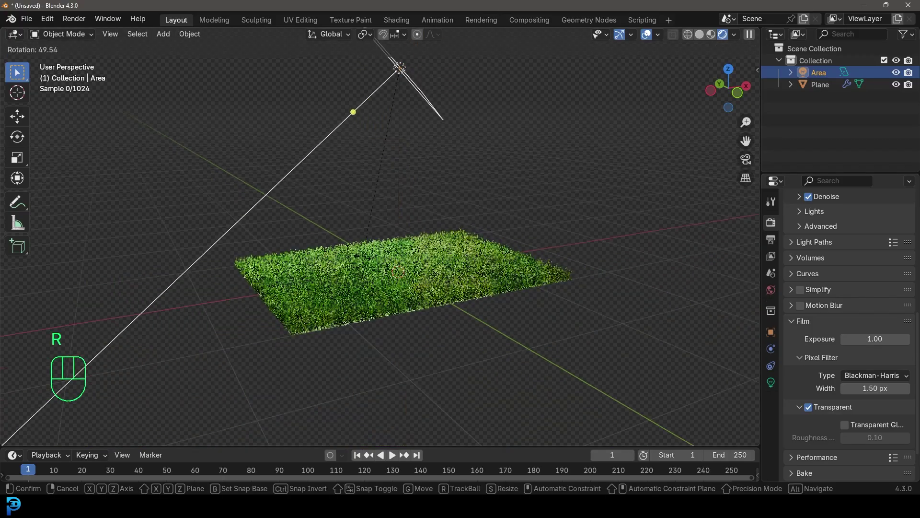
click(325, 236)
key(g)
click(542, 278)
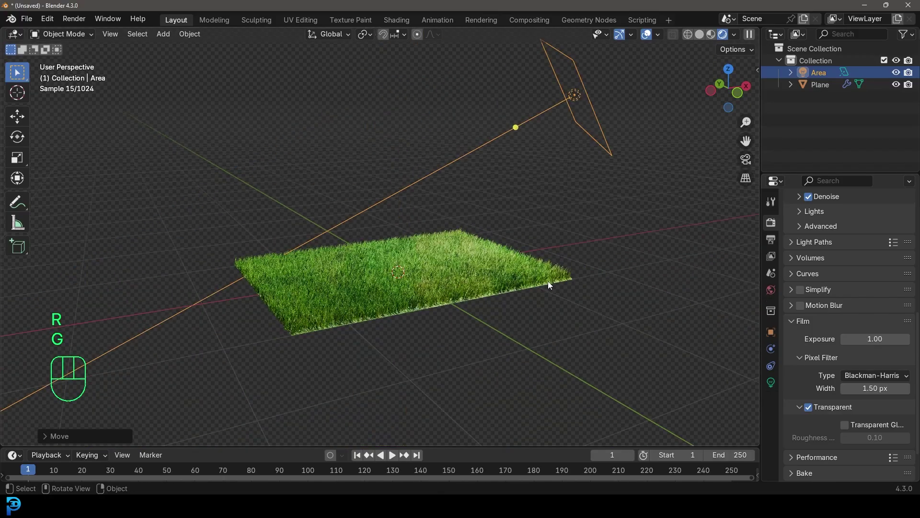
middle_drag(527, 275, 505, 269)
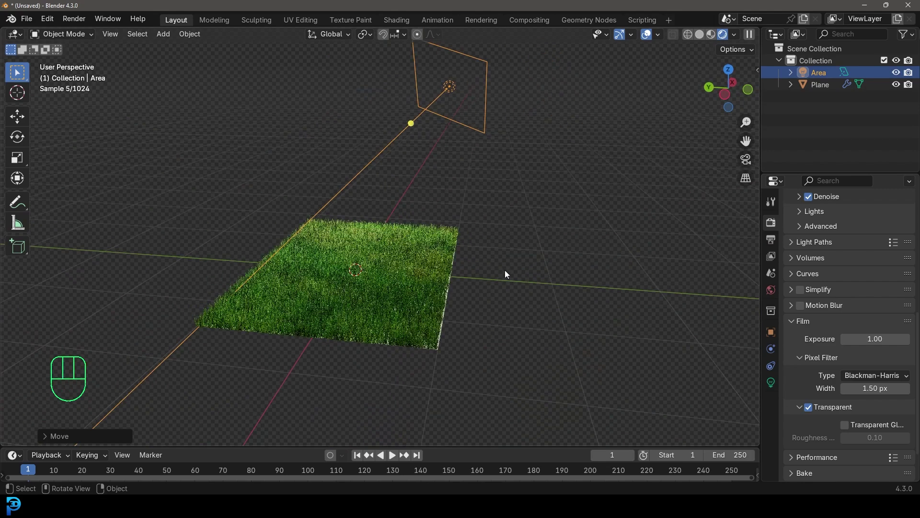
ctrl+middle_drag(393, 283, 427, 248)
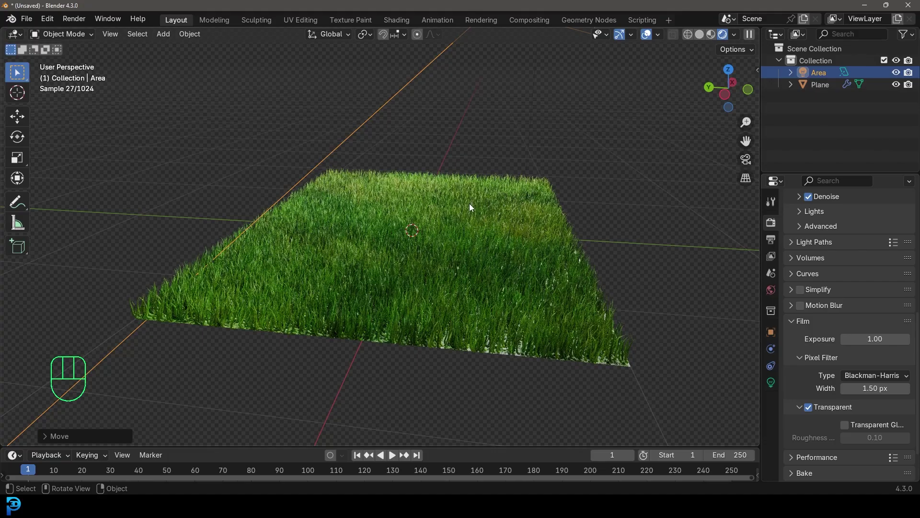
key(z)
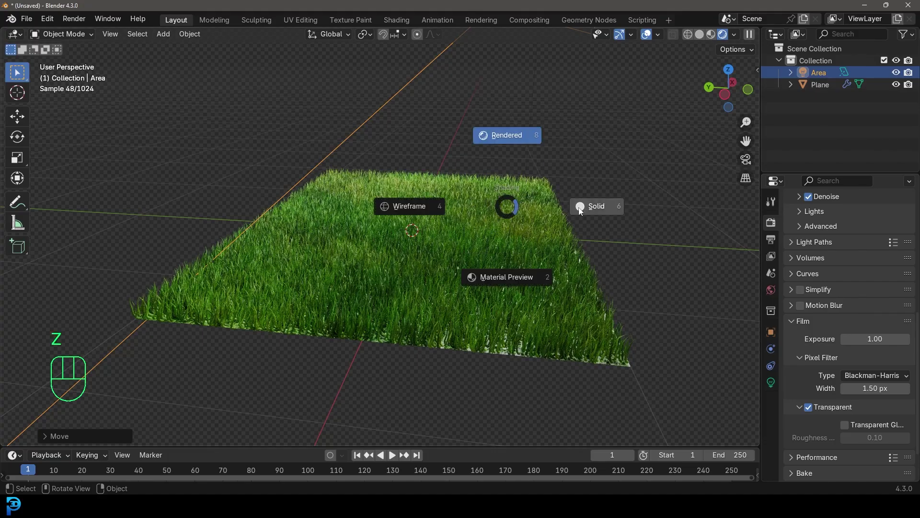
mouse_move(610, 205)
middle_down()
mouse_move(500, 215)
mouse_move(425, 278)
mouse_move(437, 214)
mouse_move(464, 239)
middle_up()
Enter Edit Mode on the grass plane and add a centred loop cut across it.
click(467, 239)
key(Tab)
key(ctrl+r)
click(441, 214)
right_click(441, 214)
Select the whole plane and subdivide it with 50 cuts.
key(a)
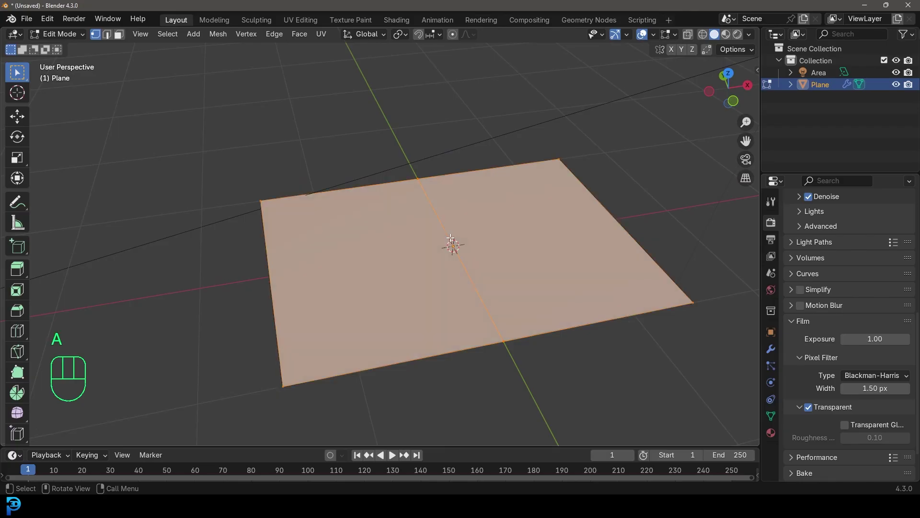
right_click(438, 214)
click(425, 212)
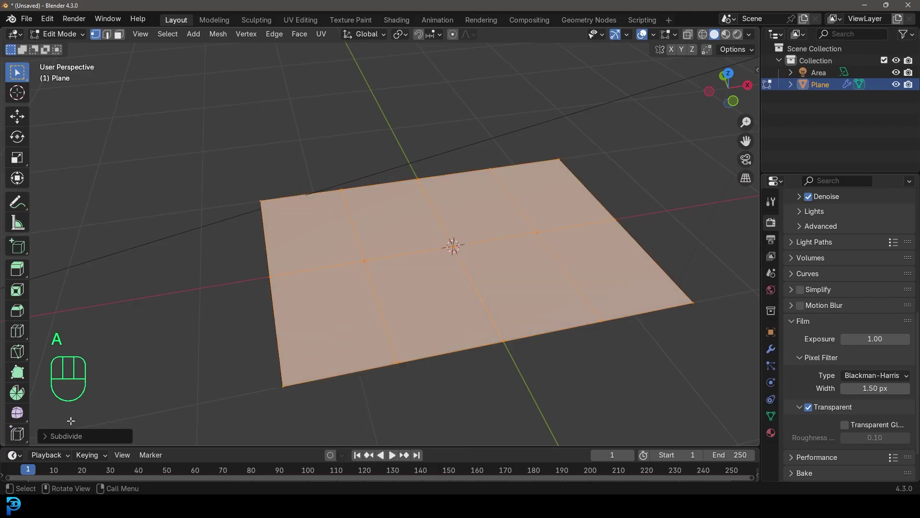
click(47, 435)
drag(151, 357, 156, 361)
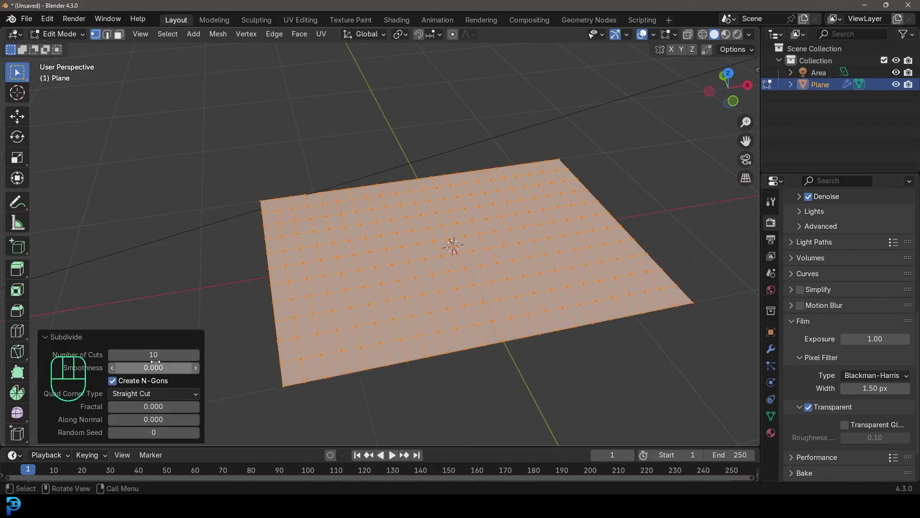
click(156, 359)
text(5)
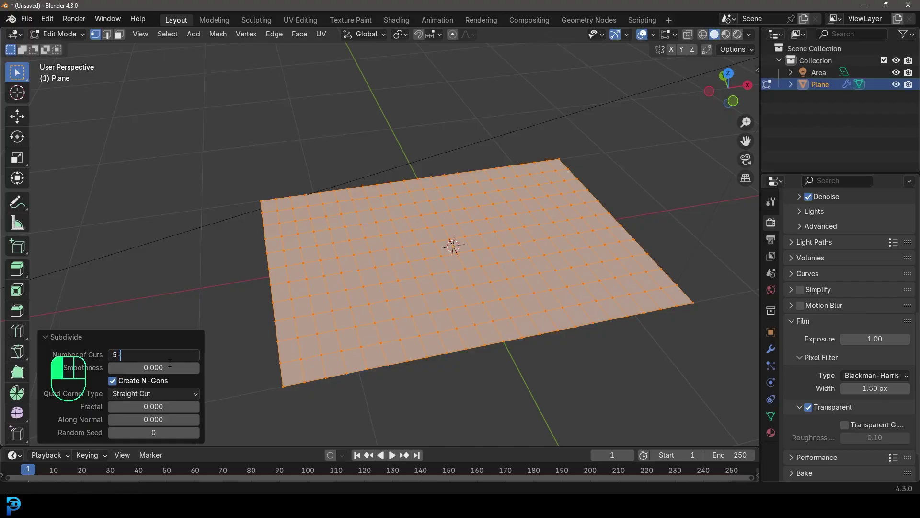
text(0)
key(Return)
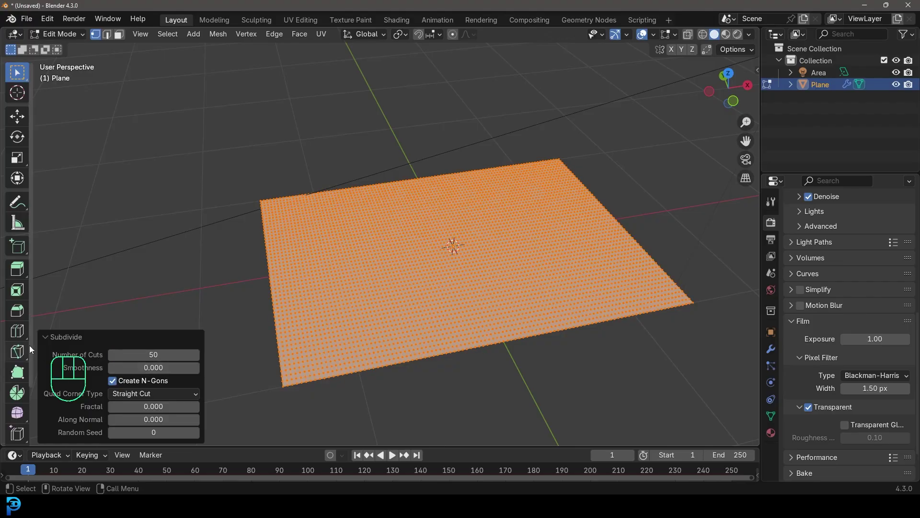
click(48, 337)
Return to Object Mode to see the hair grass covering the dense grid.
key(Tab)
shift+scroll(460, 282, down, 3)
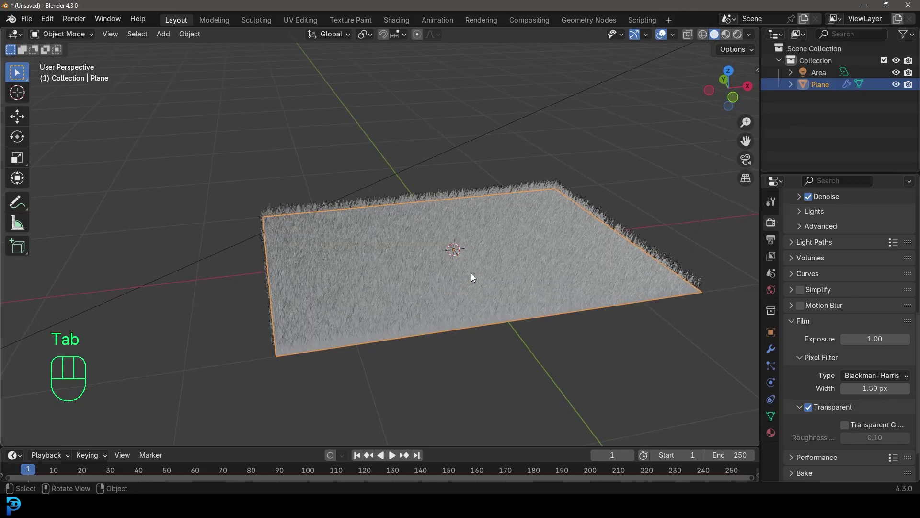
shift+scroll(470, 272, up, 3)
shift+scroll(477, 270, down, 3)
shift+scroll(477, 261, up, 3)
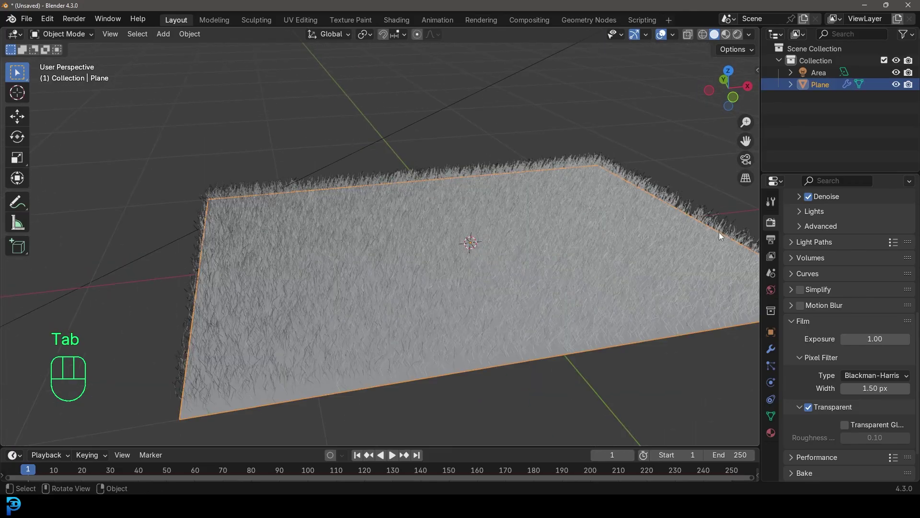
Add a Displace modifier to the plane and move it above the ParticleSystem.
click(771, 348)
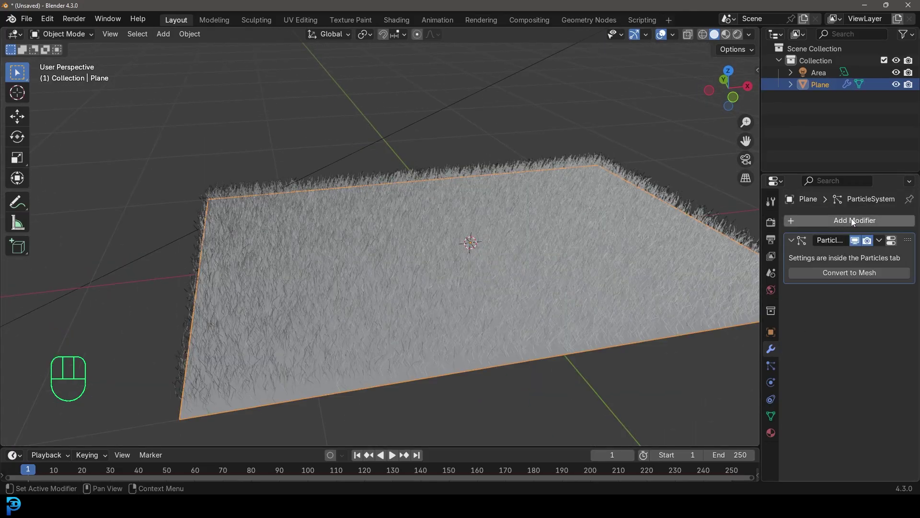
click(867, 218)
click(827, 217)
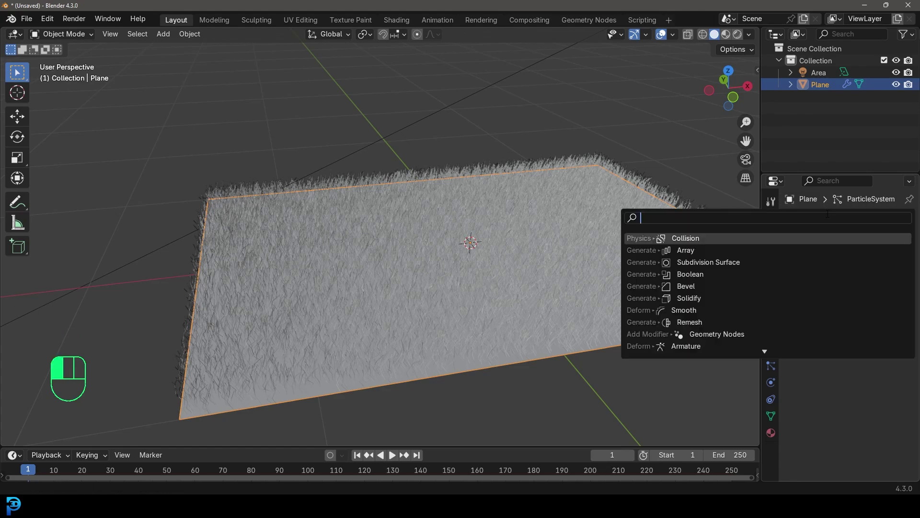
text(displ)
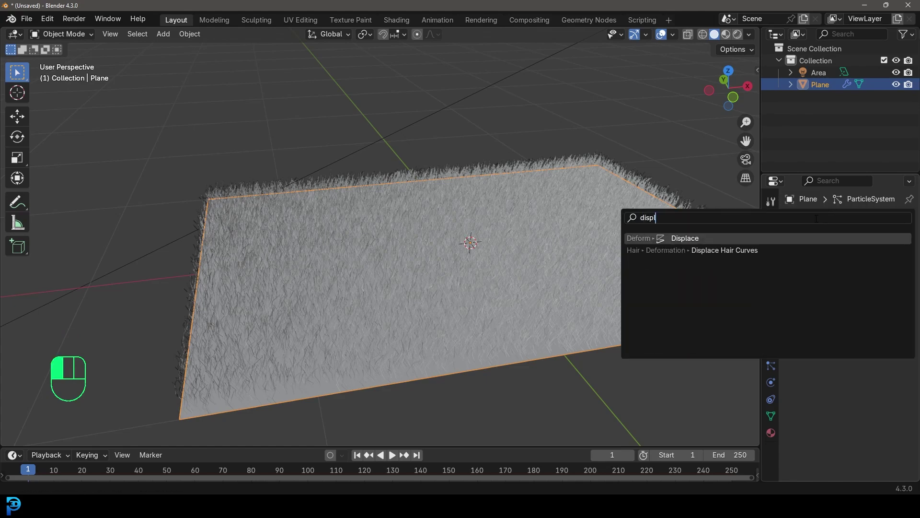
click(729, 239)
drag(907, 313, 911, 238)
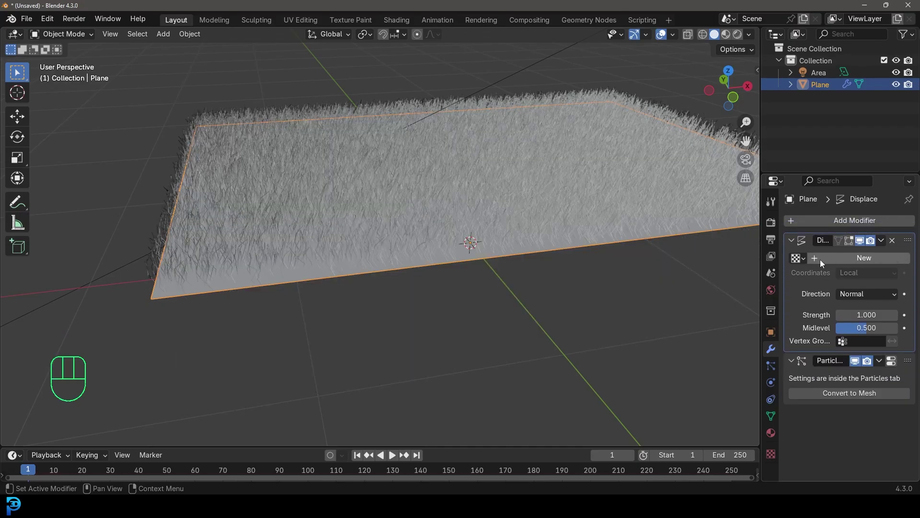
Create a new texture for the Displace modifier and set its type to Clouds.
click(854, 257)
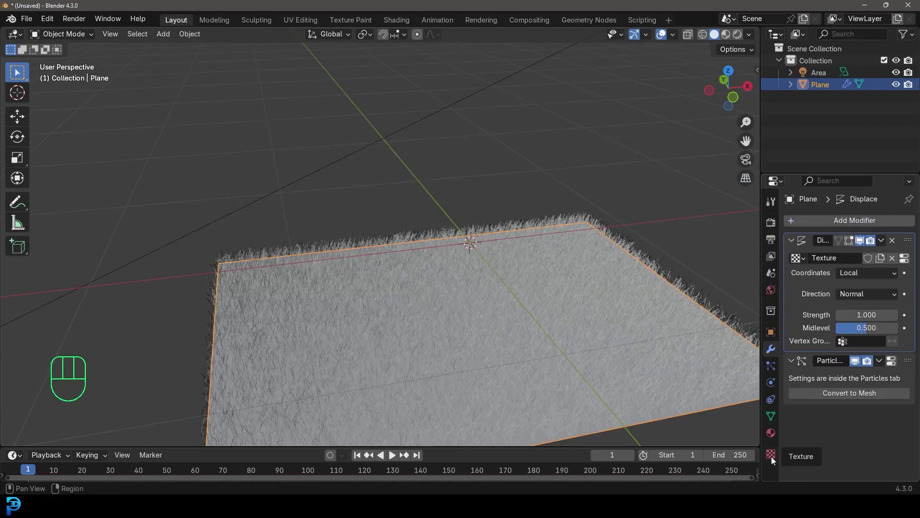
click(771, 454)
scroll(818, 348, down, 2)
scroll(824, 273, up, 3)
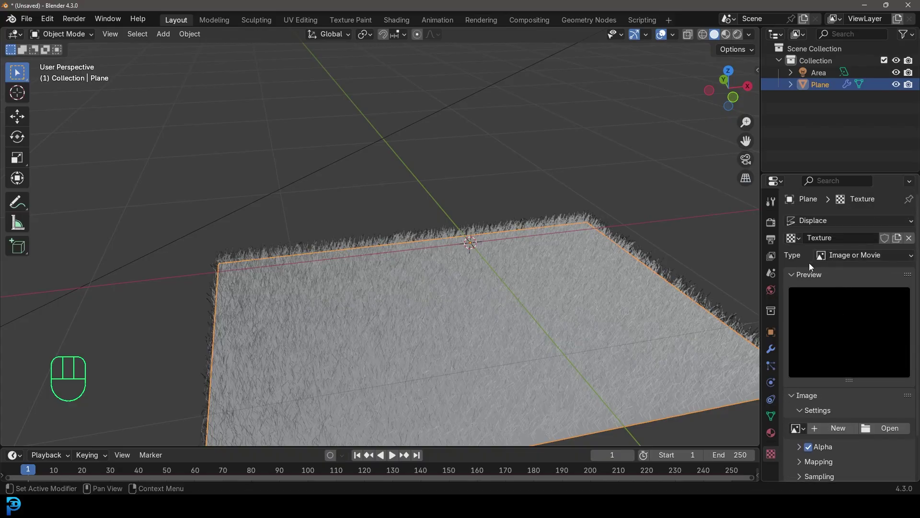
click(830, 255)
click(849, 296)
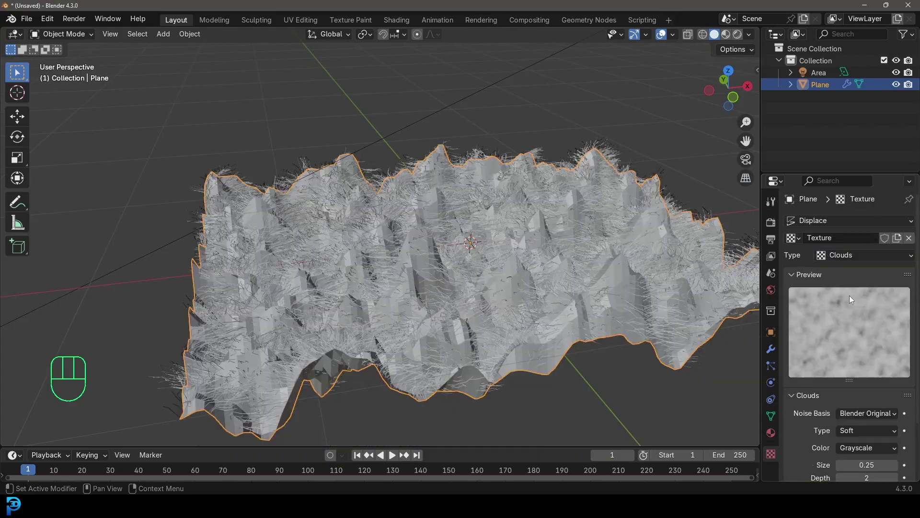
Lower the Displace strength to 0.070 for subtle bumps in the grass.
click(771, 351)
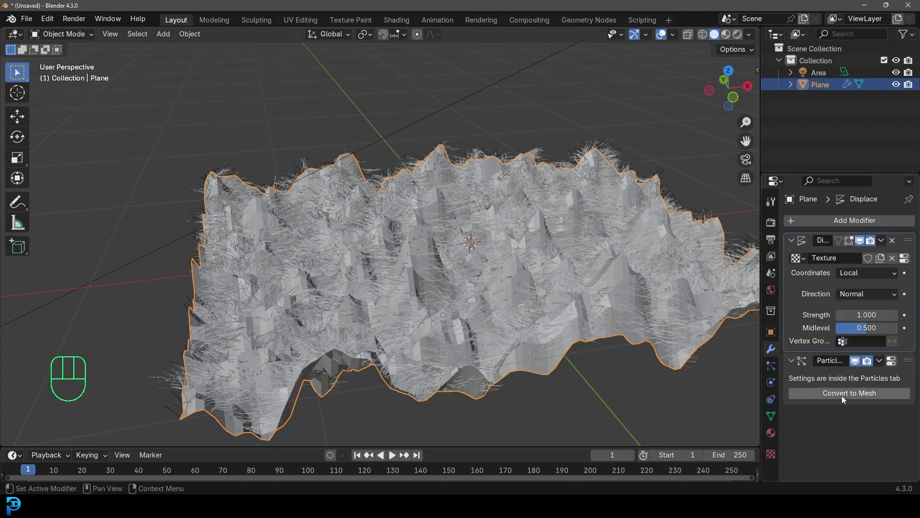
drag(861, 314, 821, 314)
middle_drag(484, 307, 490, 268)
key(shift+a)
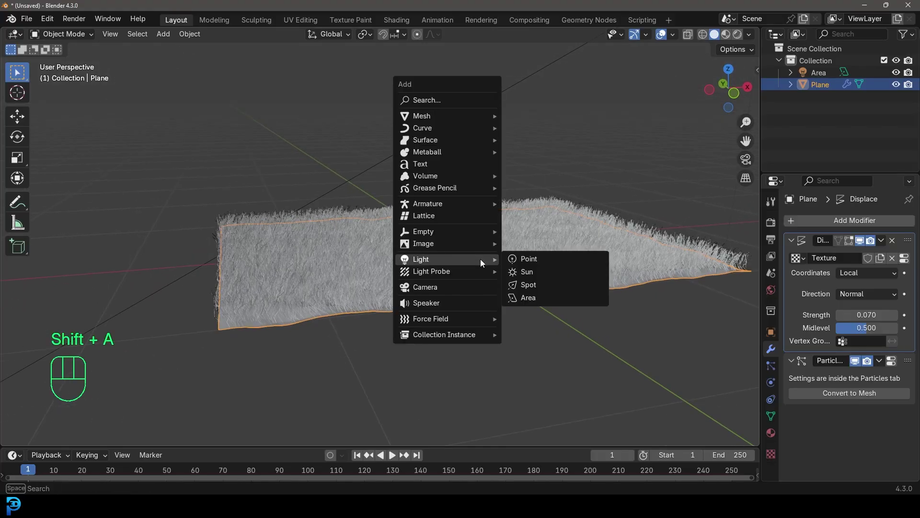
Add a camera, move it beside the grass in side view, and look through it.
click(459, 287)
key(KP_3)
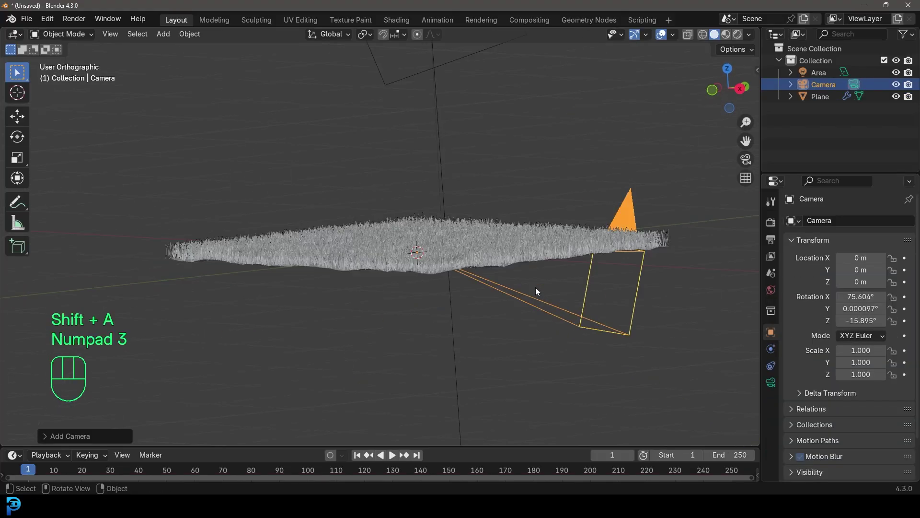
key(g)
click(300, 223)
key(KP_0)
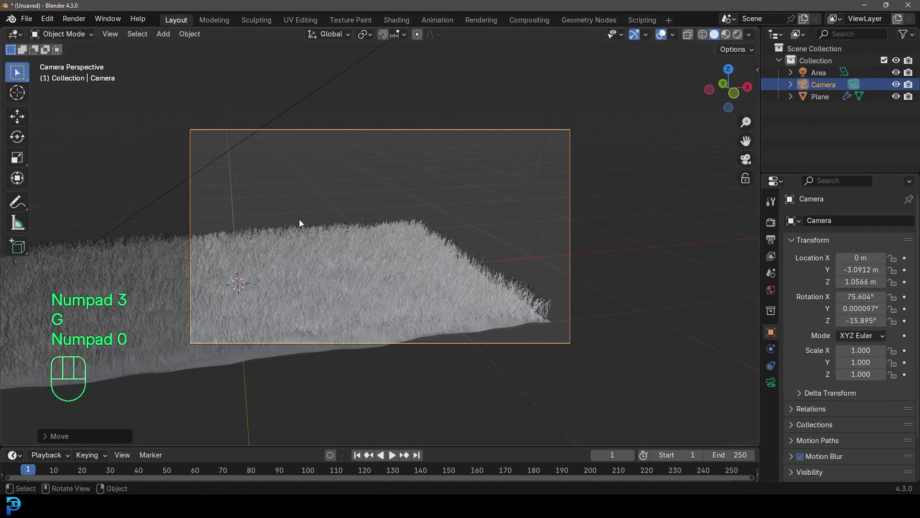
Move and tilt the camera low across the grass so the field is framed.
key(g)
right_click(159, 243)
key(g)
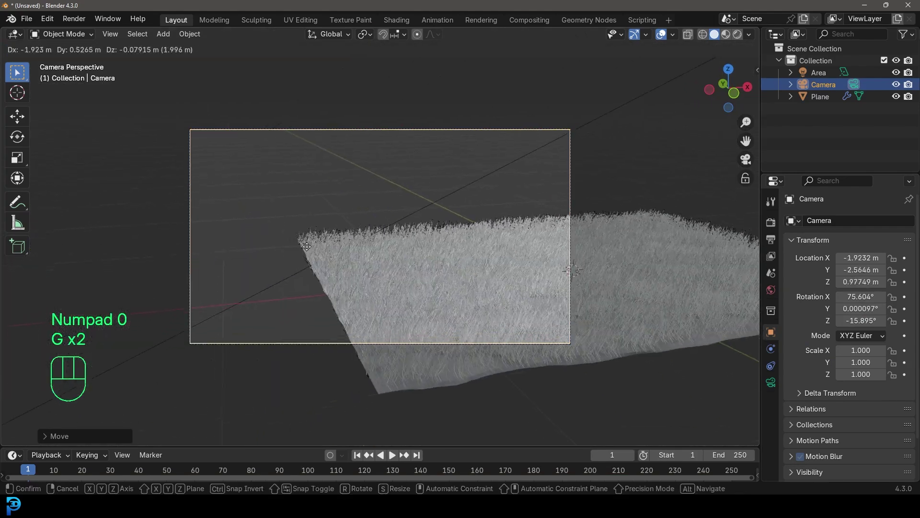
key(r)
key(r)
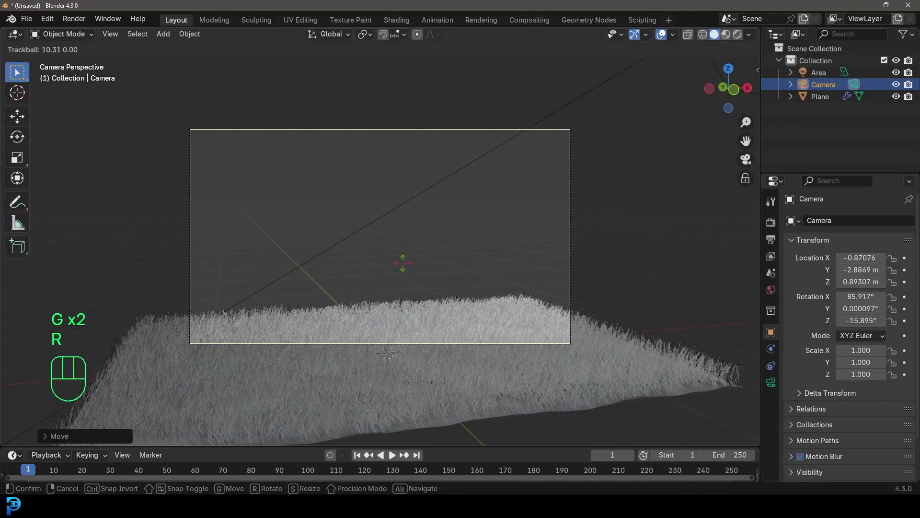
click(403, 259)
key(g)
click(401, 298)
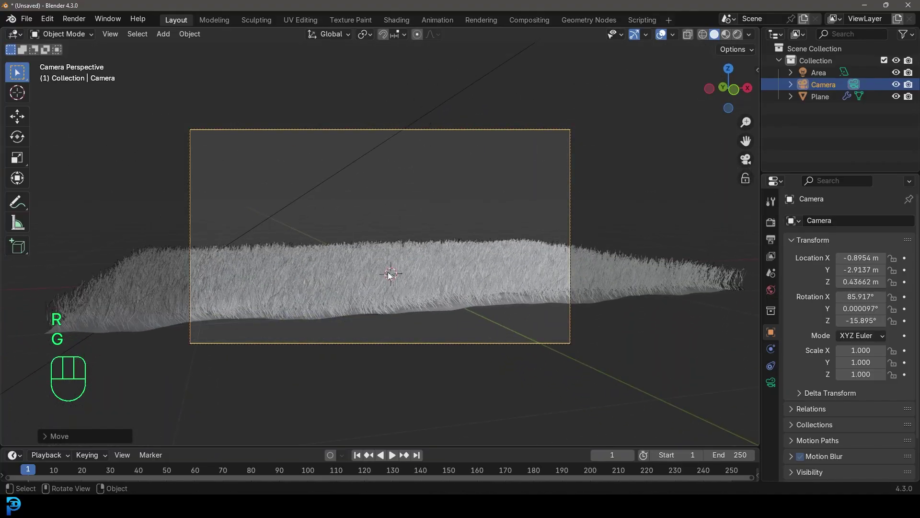
click(398, 274)
key(Tab)
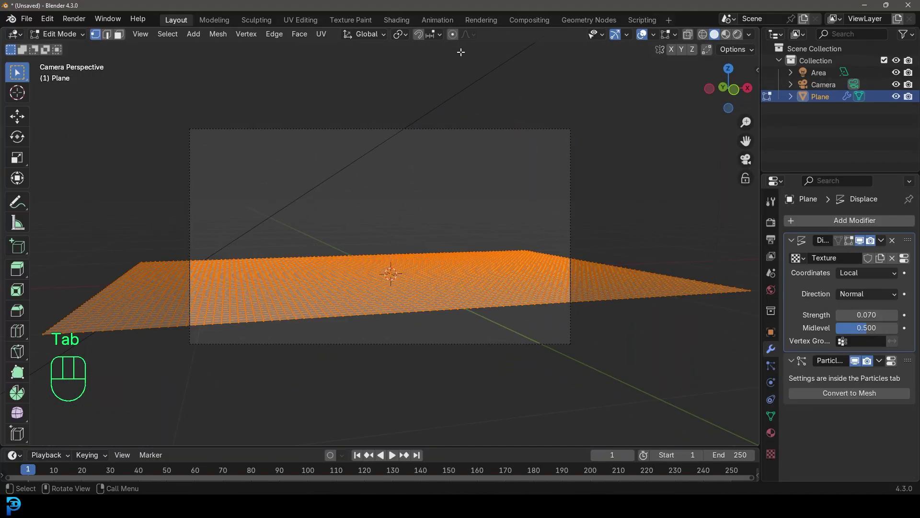
With proportional editing on, raise a centre vertex of the plane into a hill.
click(453, 34)
click(372, 275)
key(g)
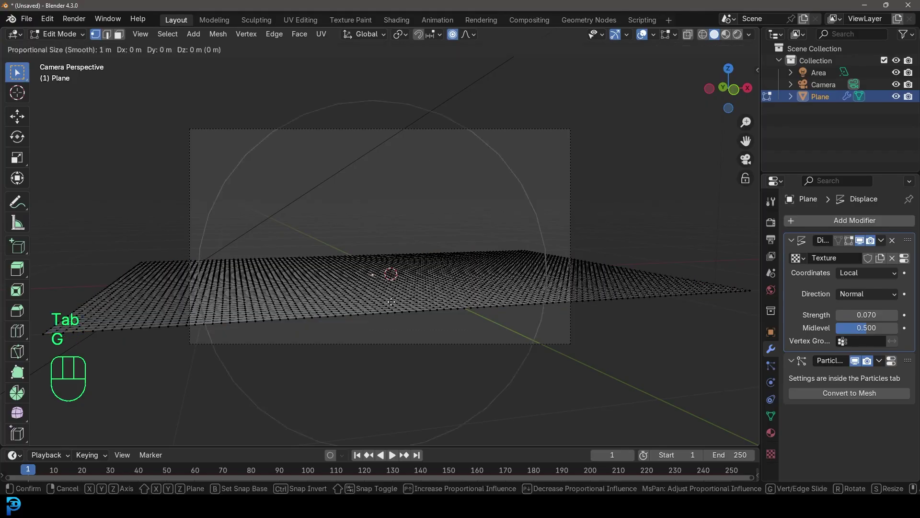
click(392, 249)
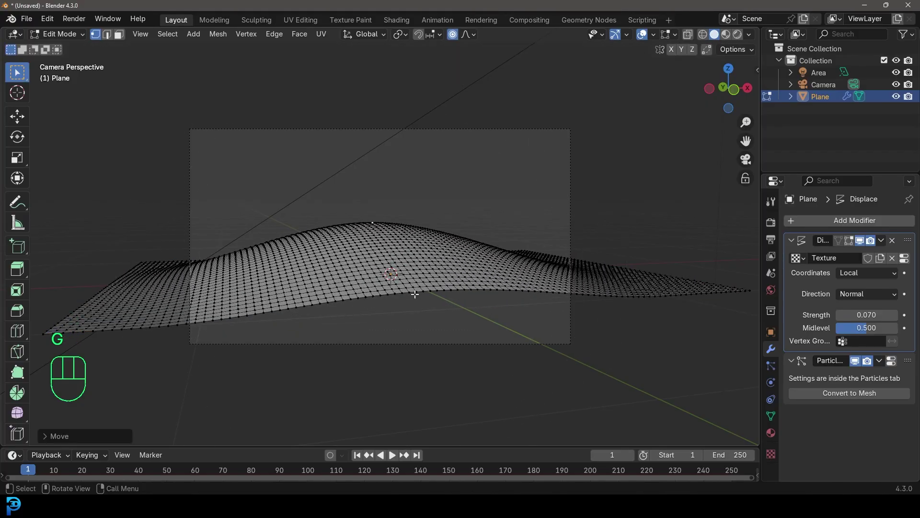
middle_drag(417, 302, 515, 358)
Refine the hill's peak with several more soft proportional moves.
key(g)
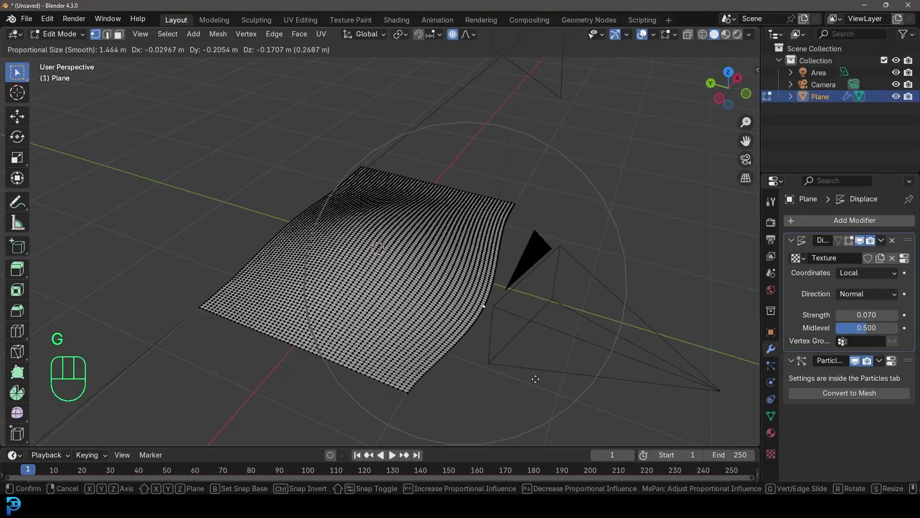
click(534, 314)
key(g)
click(284, 228)
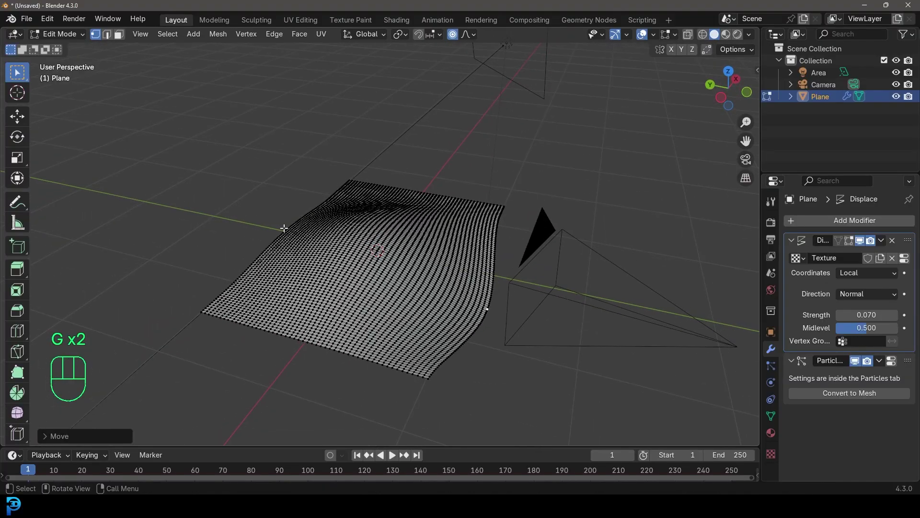
key(g)
click(329, 235)
Return to Object Mode, view the hill through the camera, and deselect all.
key(Tab)
key(KP_Decimal)
key(KP_0)
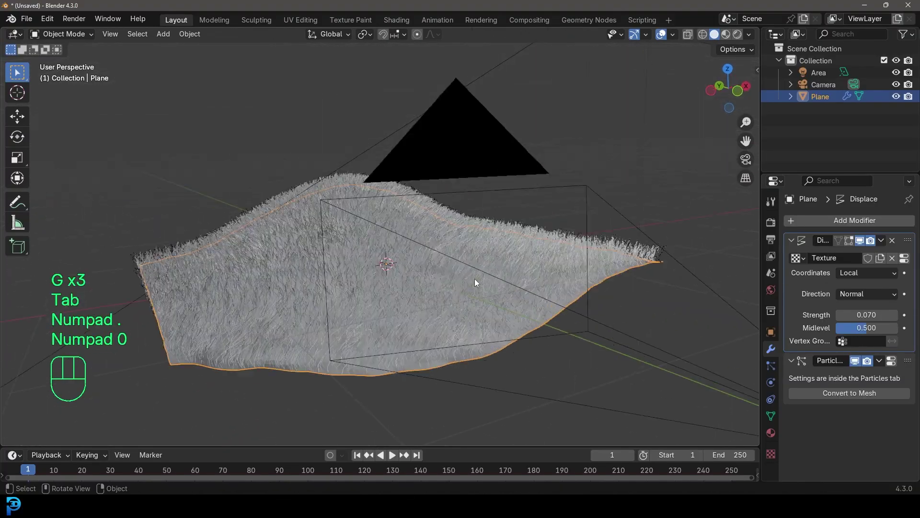
key(alt+a)
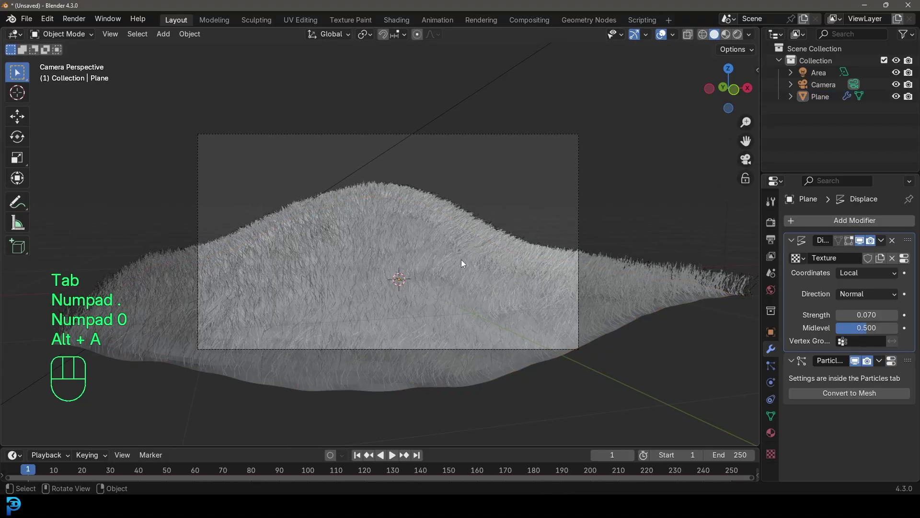
Preview rendered shading, limit the render region to the camera frame, then return to Solid.
key(z)
click(456, 187)
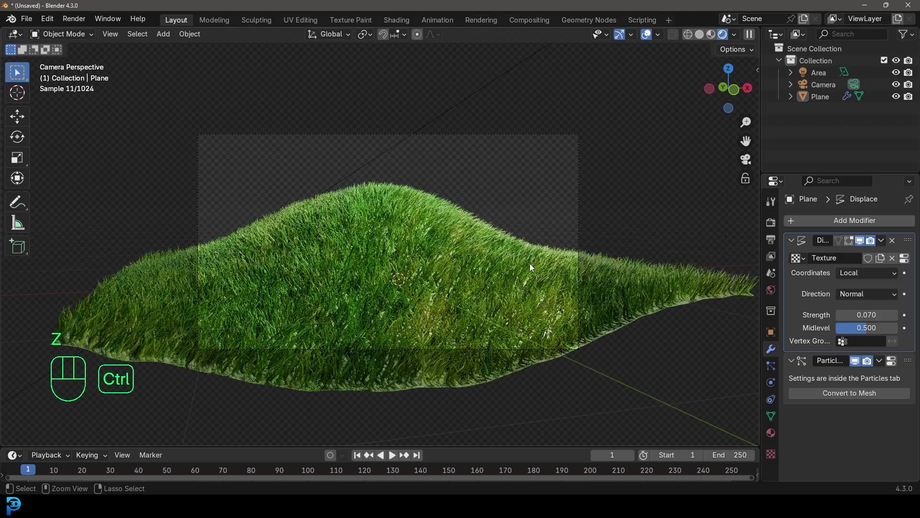
key(ctrl+b)
drag(140, 88, 606, 344)
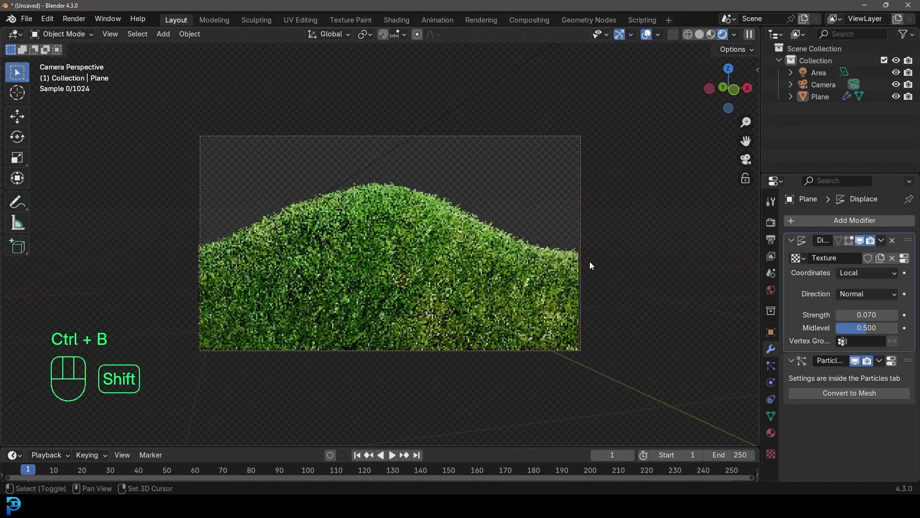
scroll(592, 259, up, 2)
shift+middle_drag(579, 282, 597, 266)
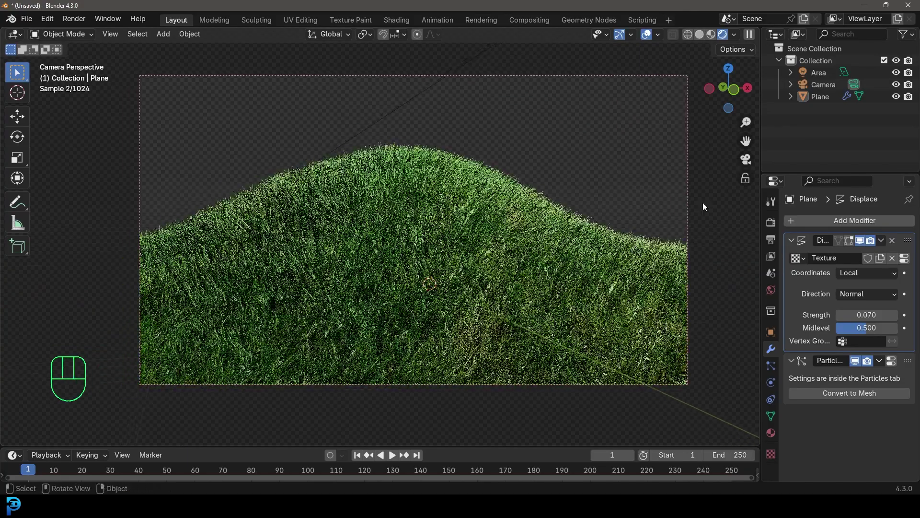
key(z)
click(675, 214)
Save the scene as untitled.blend on the Desktop, deselect everything, and save again.
key(ctrl+s)
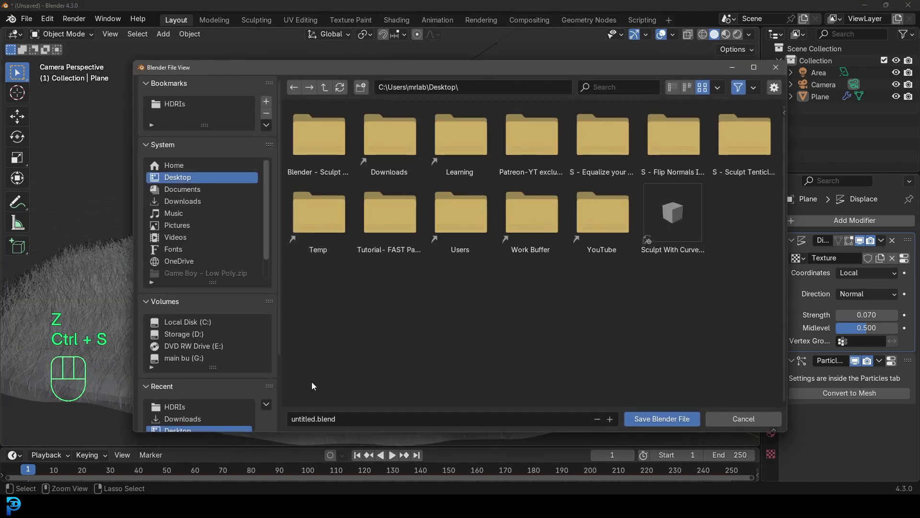
click(677, 418)
key(ctrl+s)
right_click(443, 205)
click(441, 202)
key(alt+a)
key(ctrl+s)
key(ctrl+s)
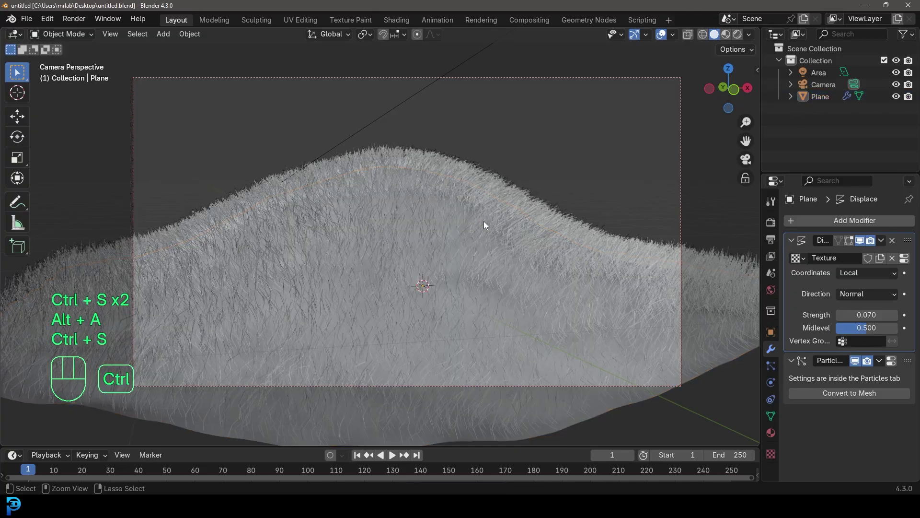
click(75, 19)
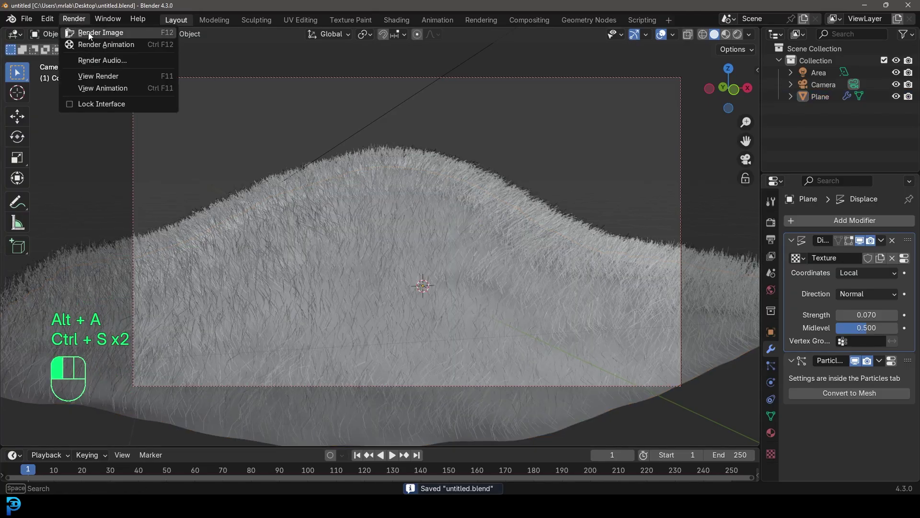
Render an image of the green grassy hill on a transparent background, then close it.
click(118, 33)
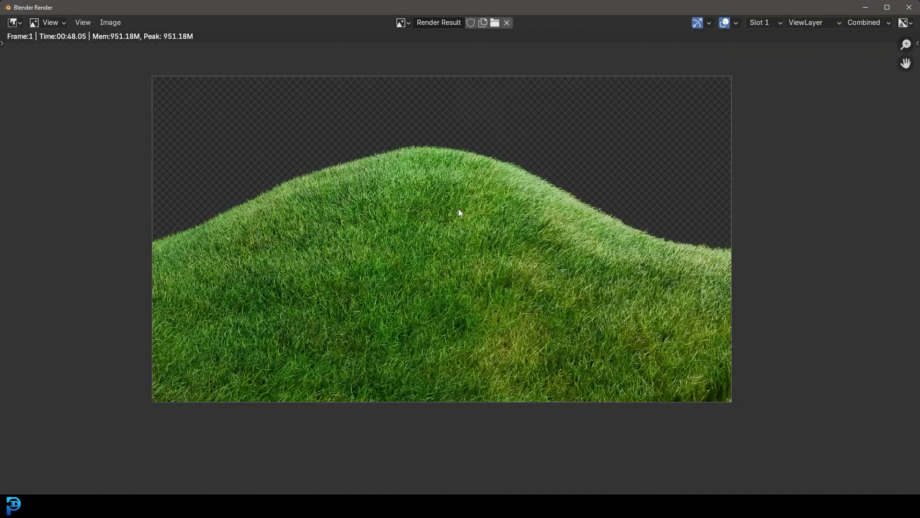
scroll(468, 218, up, 1)
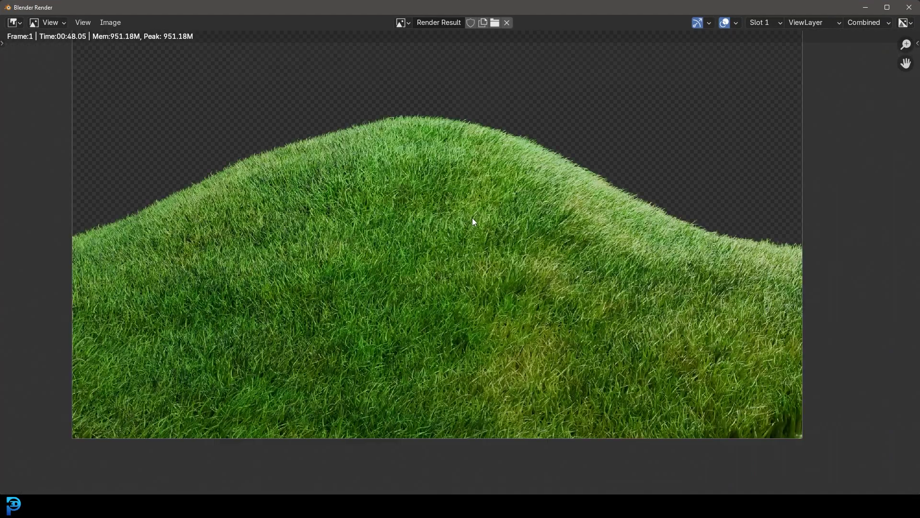
click(909, 7)
Add a Suzanne monkey head with level 2 subdivision and smooth shading.
click(438, 177)
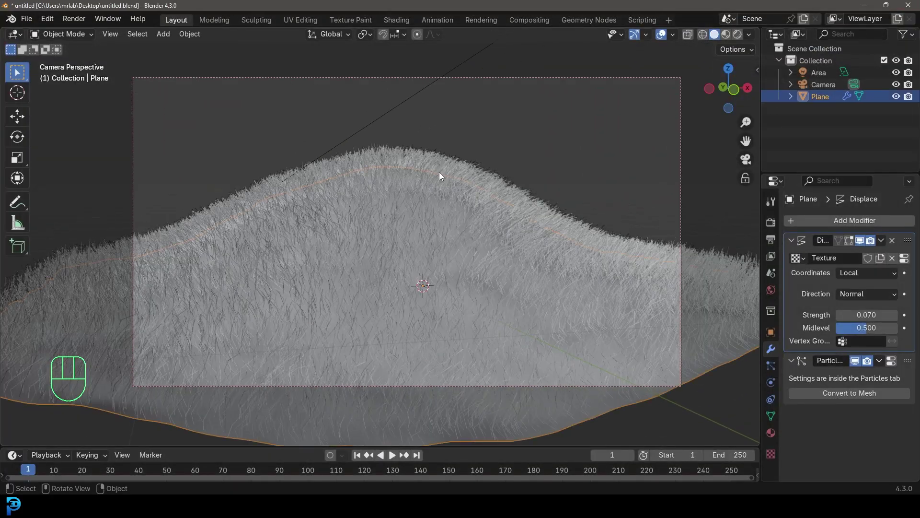
key(shift+a)
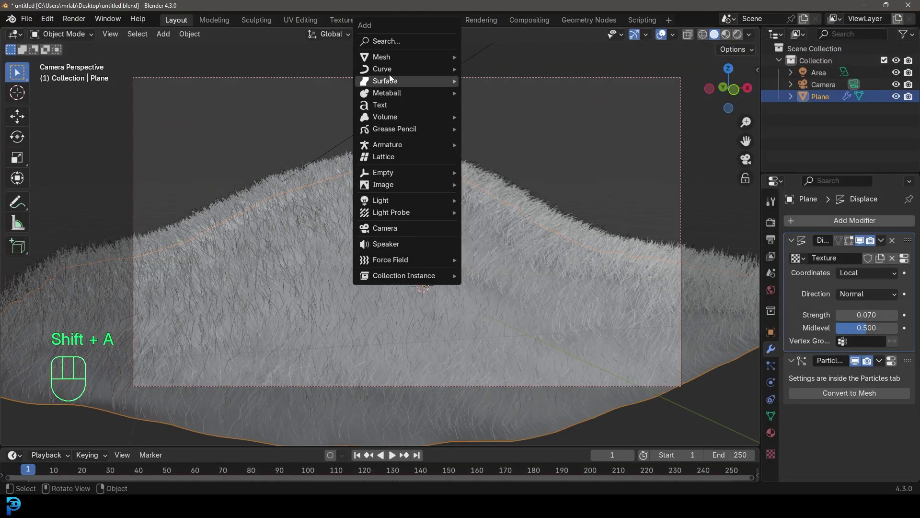
mouse_move(389, 60)
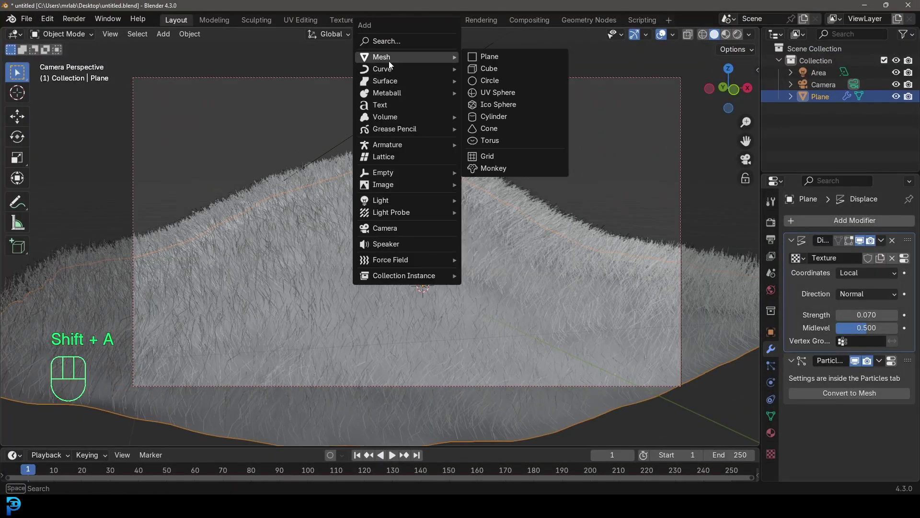
click(496, 168)
key(ctrl+2)
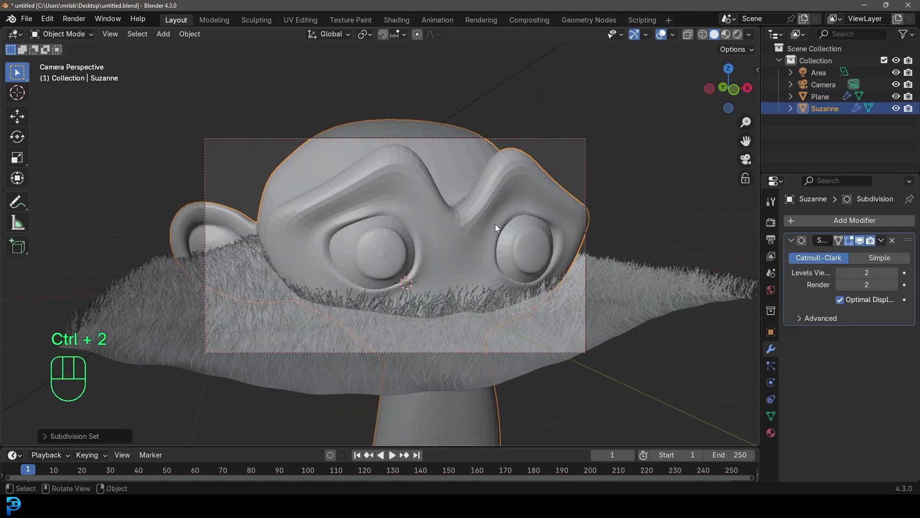
right_click(483, 199)
click(483, 200)
Scale, rotate and settle the monkey into the grass on the hill, then save.
key(s)
key(g)
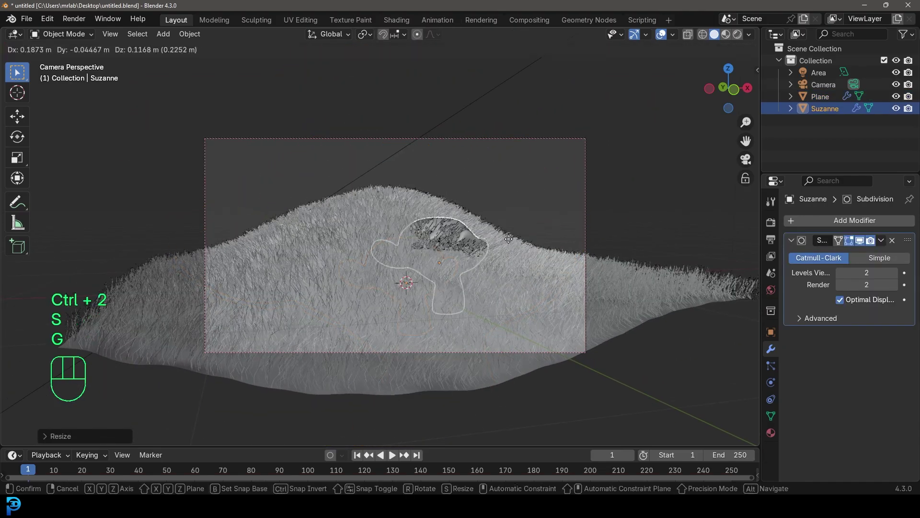
key(r)
key(r)
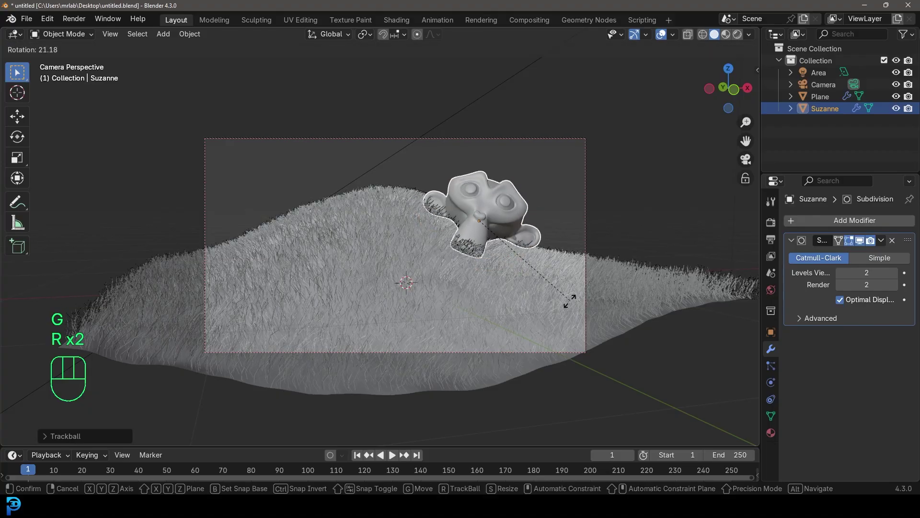
click(552, 309)
key(r)
key(r)
click(531, 271)
key(g)
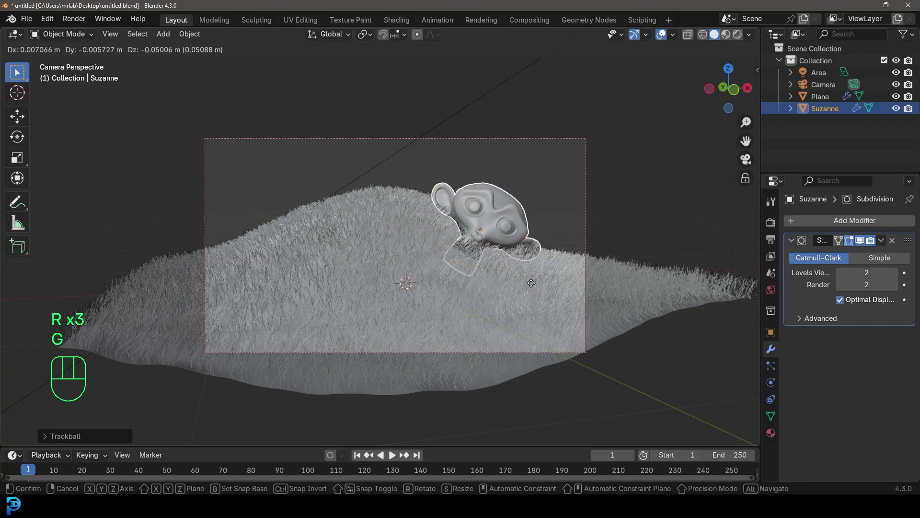
click(542, 251)
key(s)
click(538, 223)
key(alt+a)
key(ctrl+s)
key(ctrl+s)
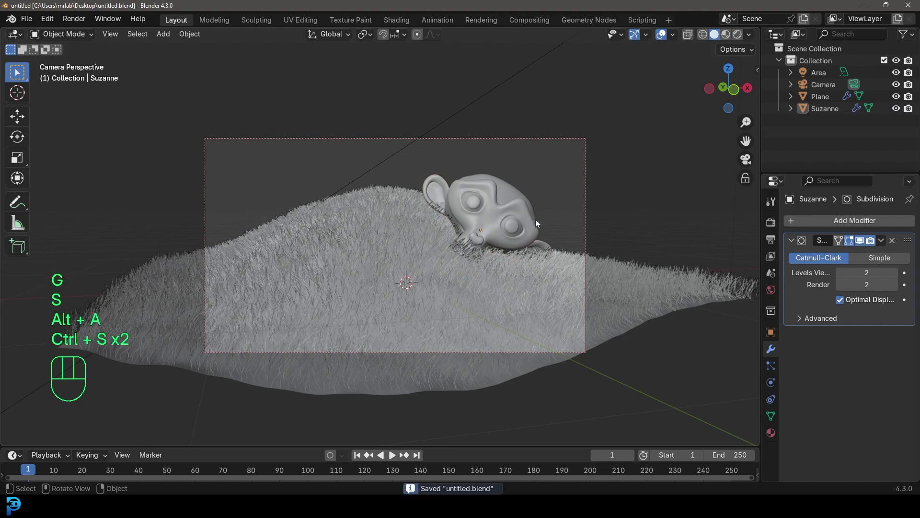
Duplicate the monkey as Suzanne.001, placing it on the hill's left, rotated and smaller.
click(520, 216)
middle_drag(520, 217, 407, 215)
key(shift+d)
click(312, 215)
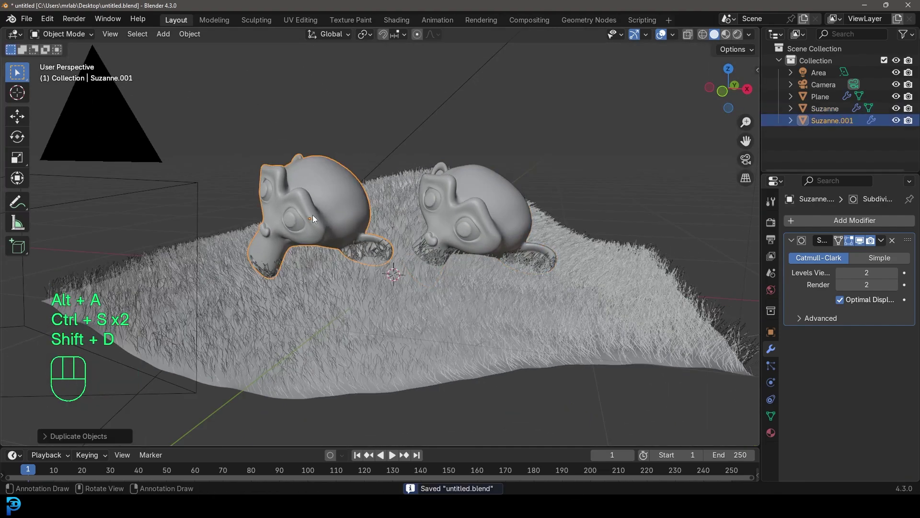
key(r)
click(449, 139)
key(s)
click(336, 187)
Lower and rotate the copy into the grass, check it through the camera, and save.
middle_drag(335, 187, 364, 177)
key(g)
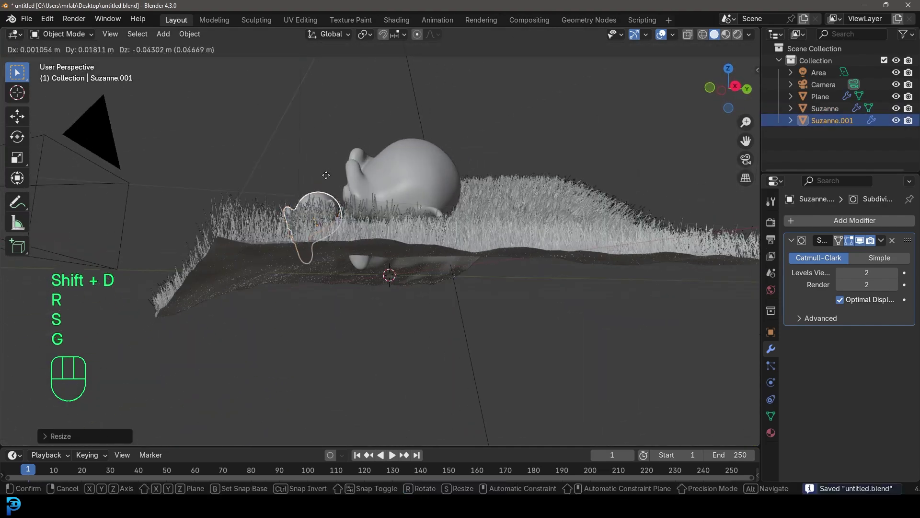
click(381, 179)
key(r)
click(424, 222)
key(KP_0)
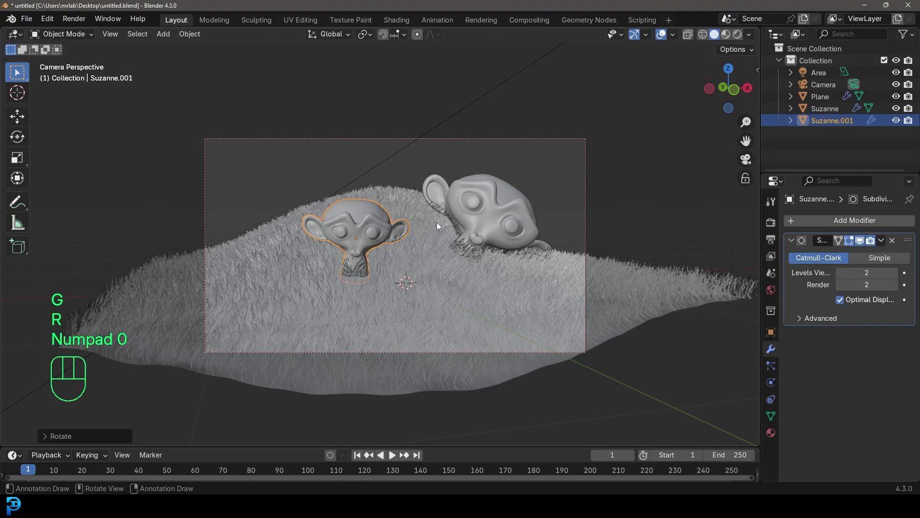
key(s)
key(r)
key(g)
right_click(451, 114)
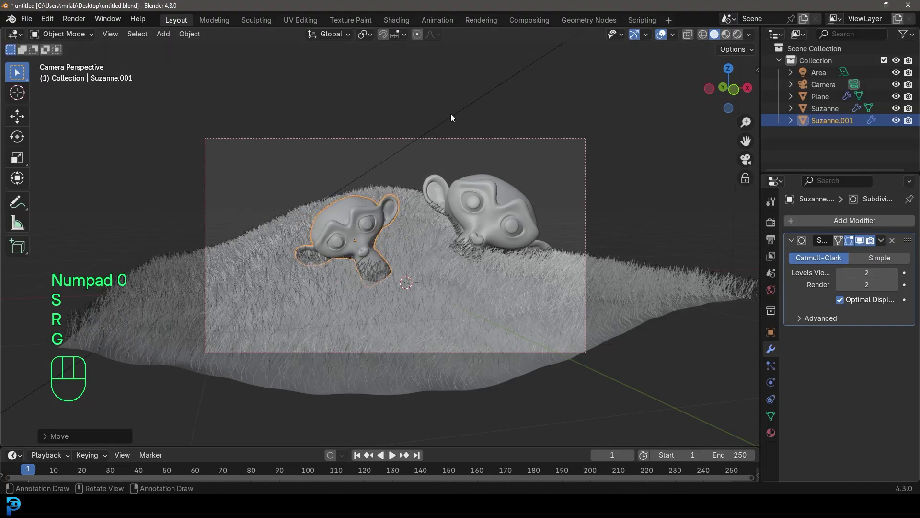
scroll(498, 156, up, 1)
key(alt+a)
key(ctrl+s)
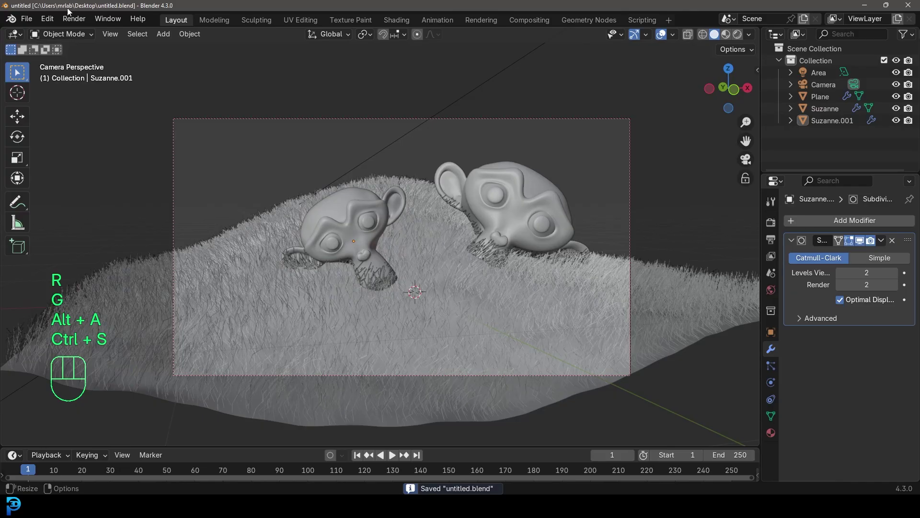
Render the hill with both white Suzanne heads, then zoom and pan around the Render Result.
click(74, 19)
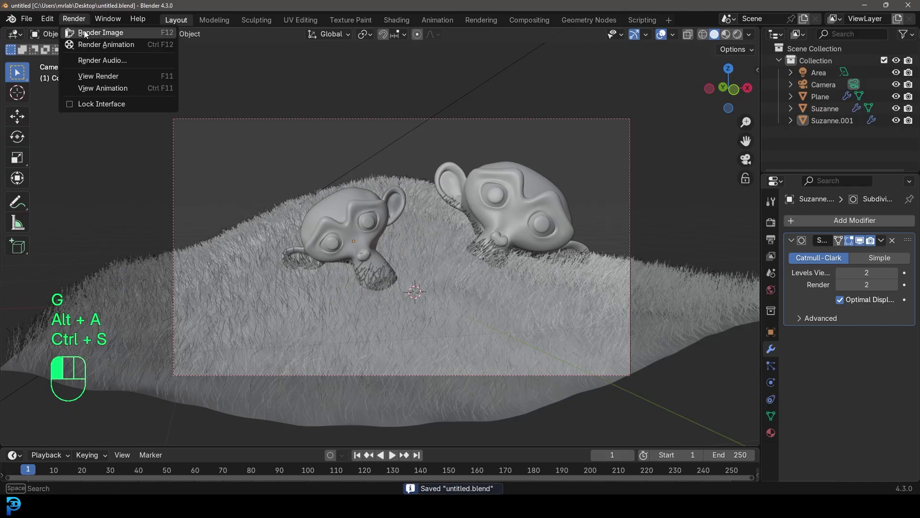
click(105, 33)
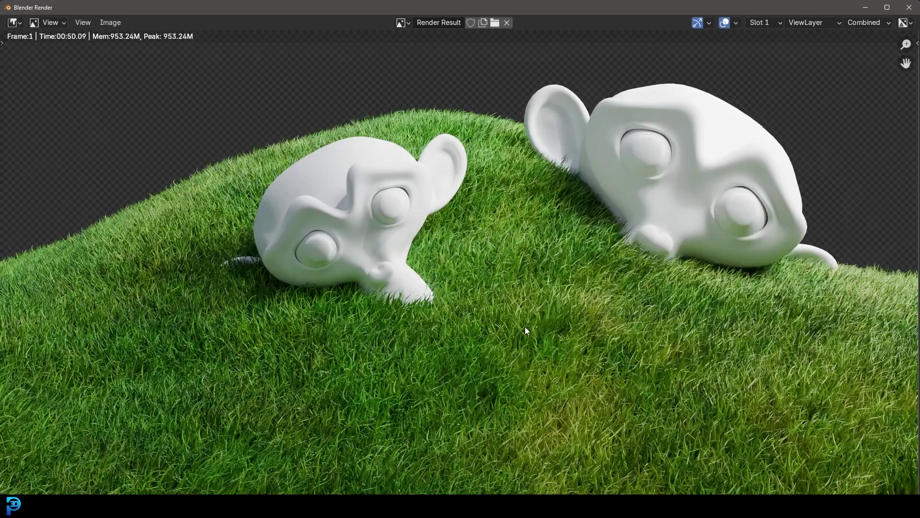
scroll(626, 152, up, 2)
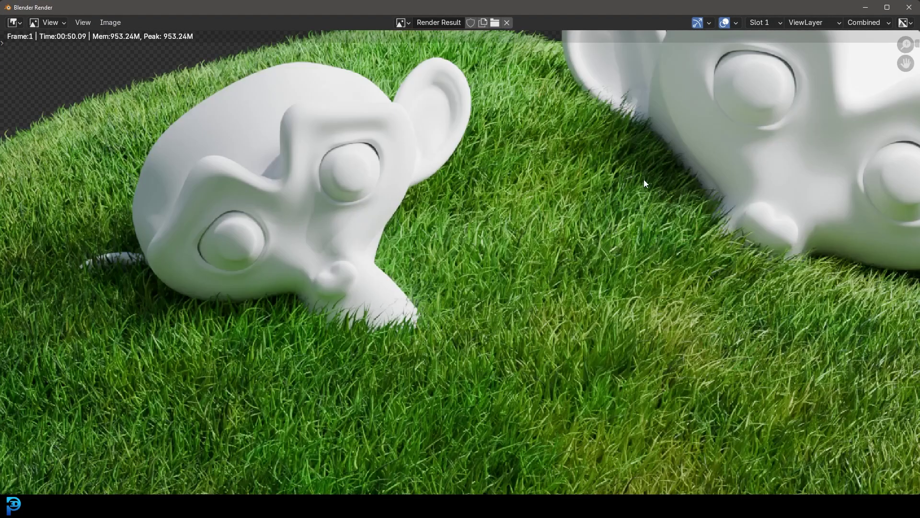
mouse_move(643, 182)
middle_down()
mouse_move(673, 156)
mouse_move(635, 177)
middle_up()
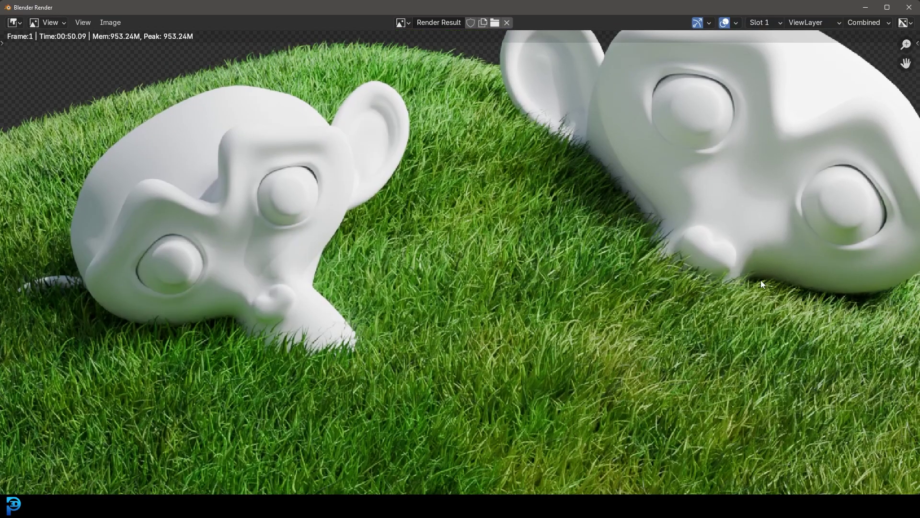
scroll(407, 286, left, 5)
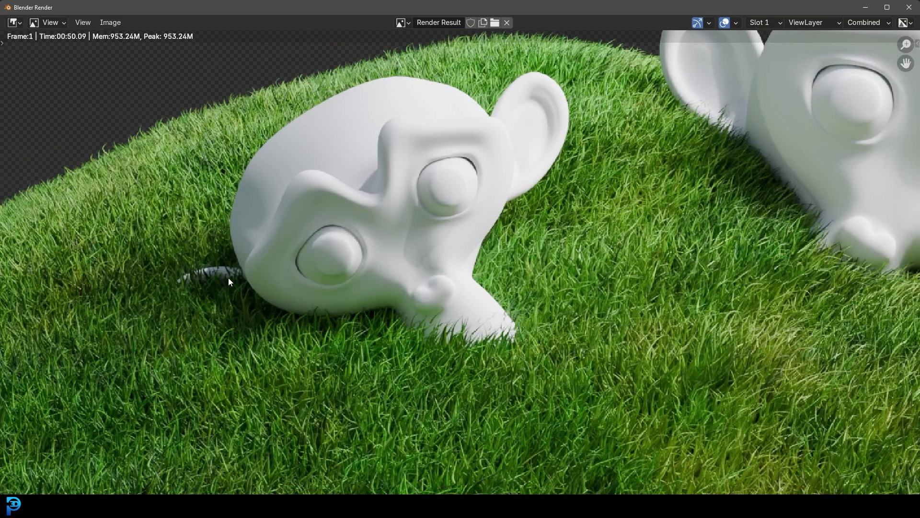
scroll(398, 356, up, 2)
scroll(455, 344, down, 4)
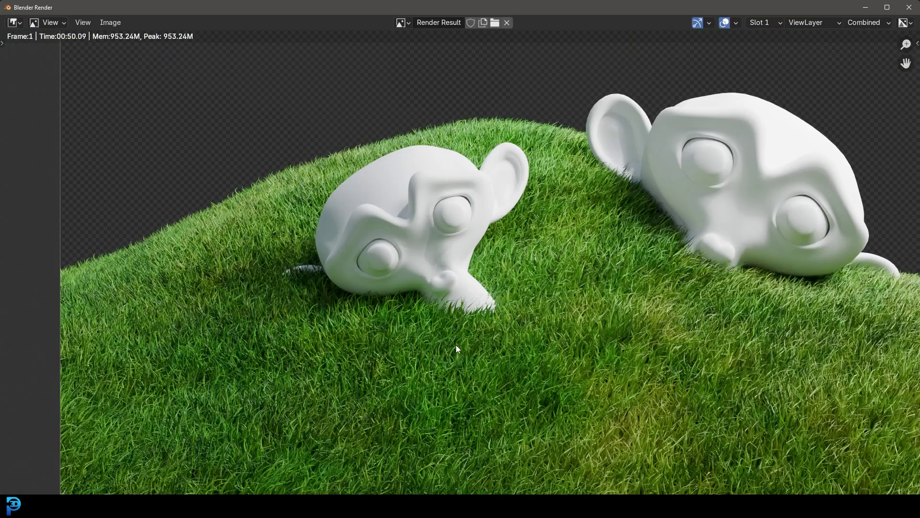
middle_drag(520, 341, 444, 301)
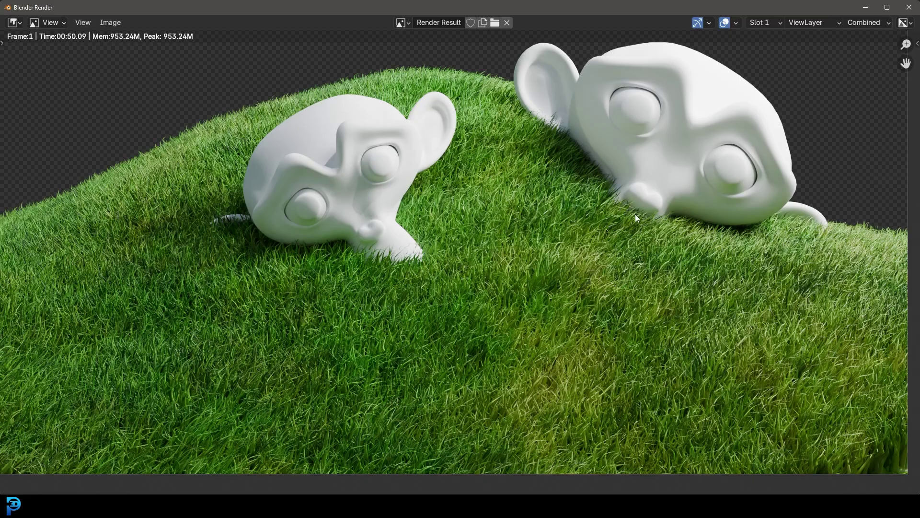
scroll(636, 217, down, 1)
middle_drag(765, 259, 767, 268)
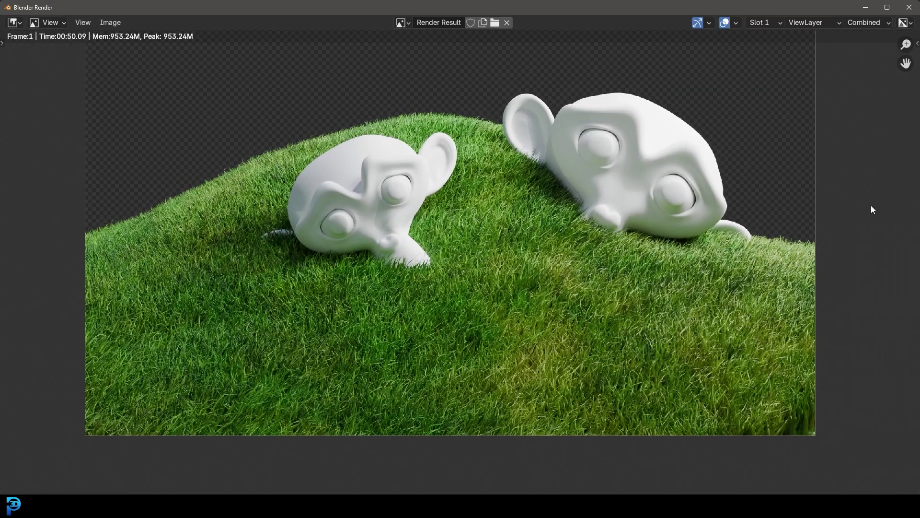